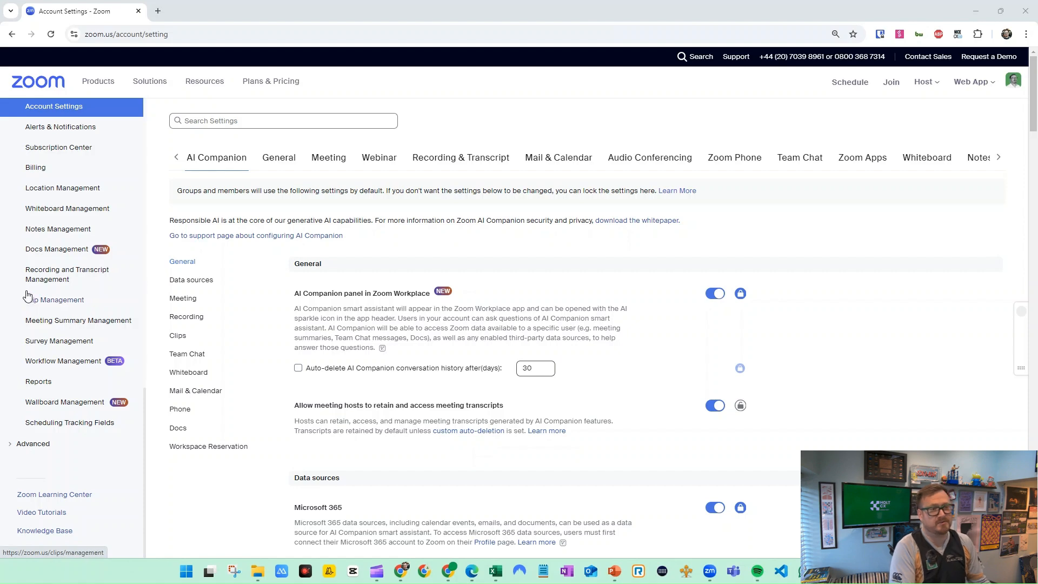
Open the Quality Management section of the account settings
scroll(72, 299, up, 10)
scroll(70, 299, up, 5)
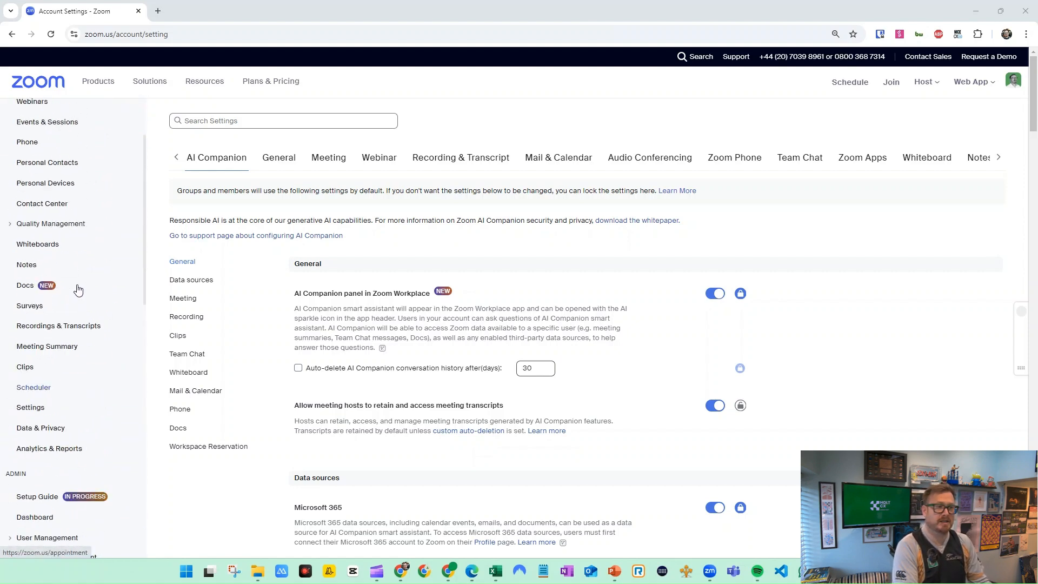
scroll(76, 198, down, 7)
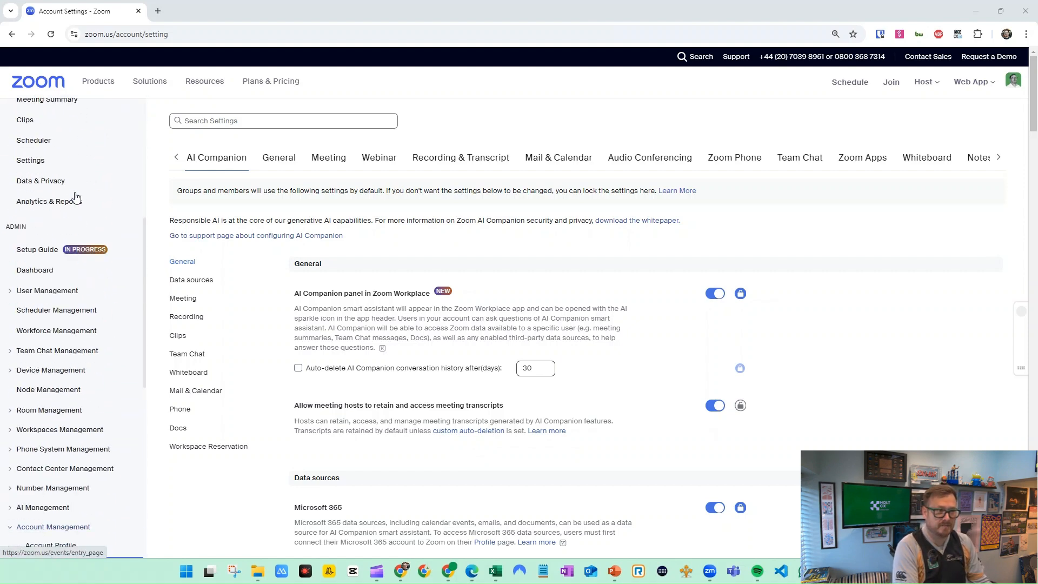
scroll(92, 160, down, 1)
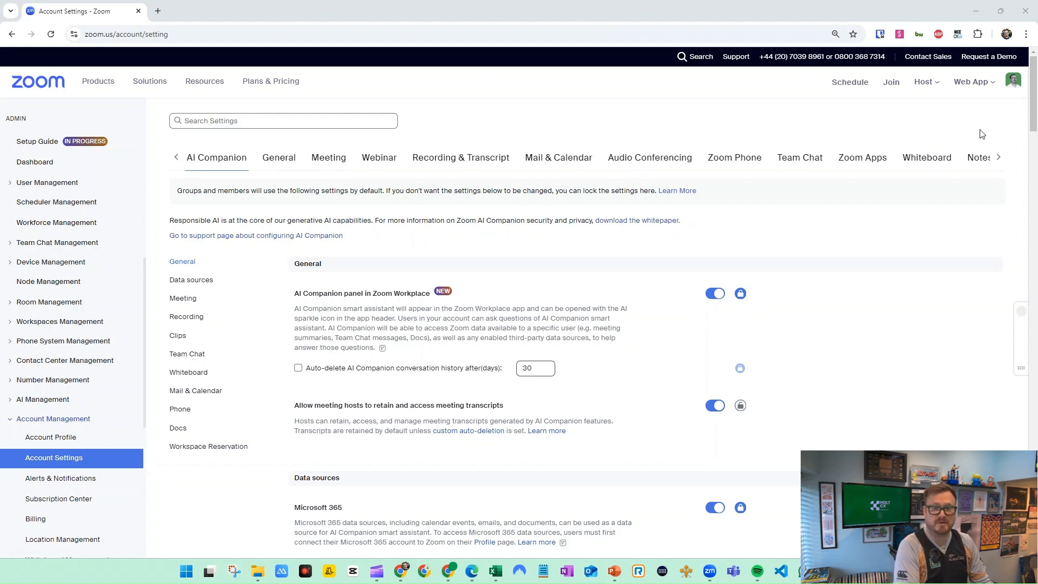
click(999, 157)
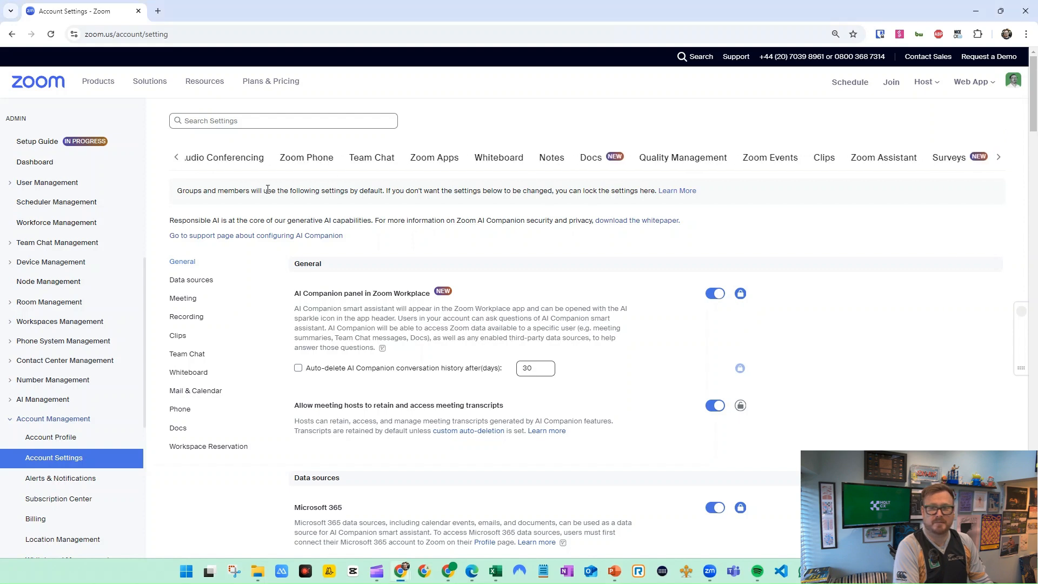
click(666, 166)
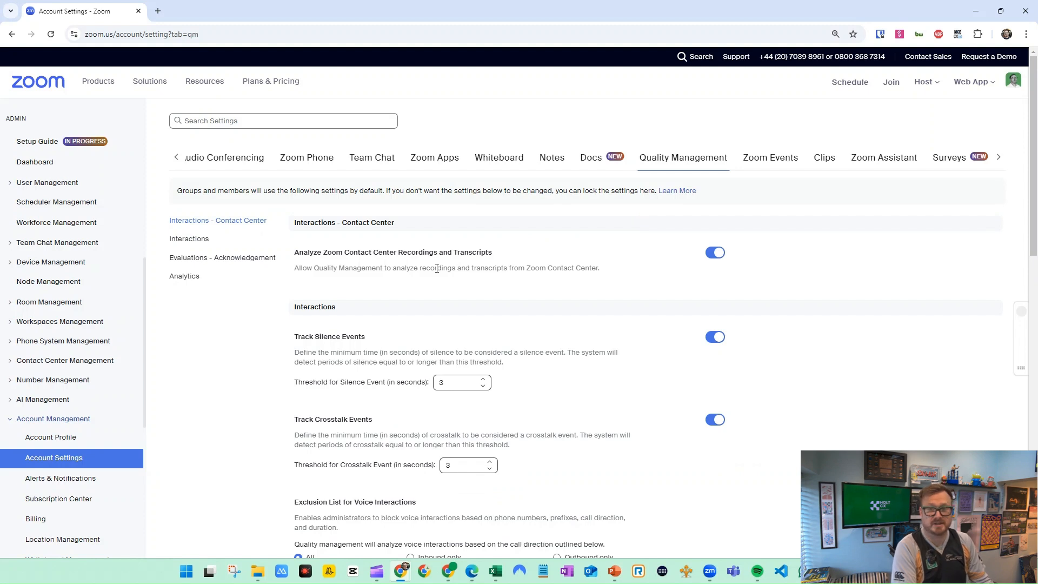
Expand the Contact Center Management and AI Management sections and open the Contact Center users list
click(13, 362)
scroll(79, 341, down, 4)
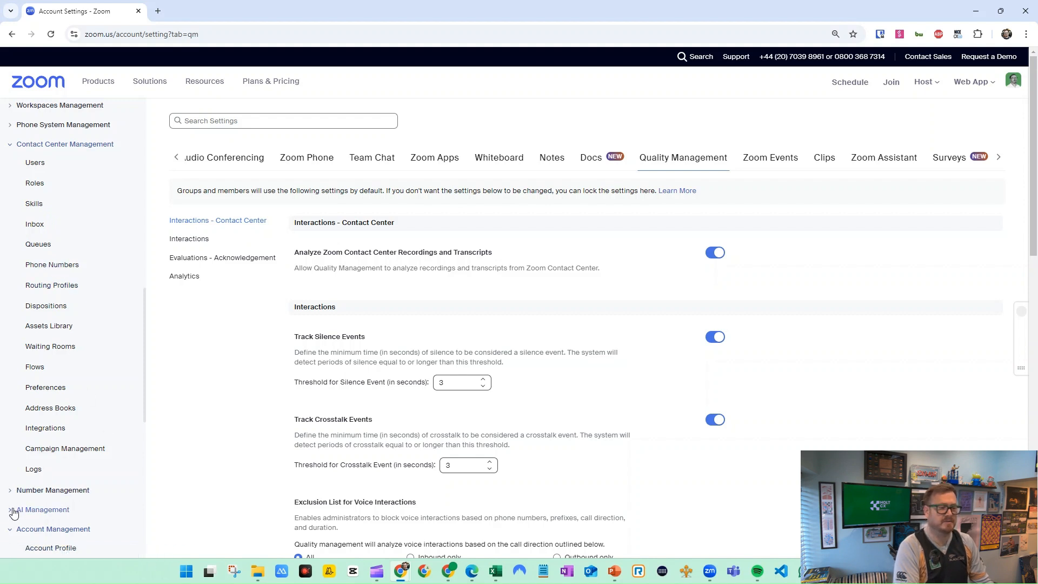
scroll(74, 367, down, 3)
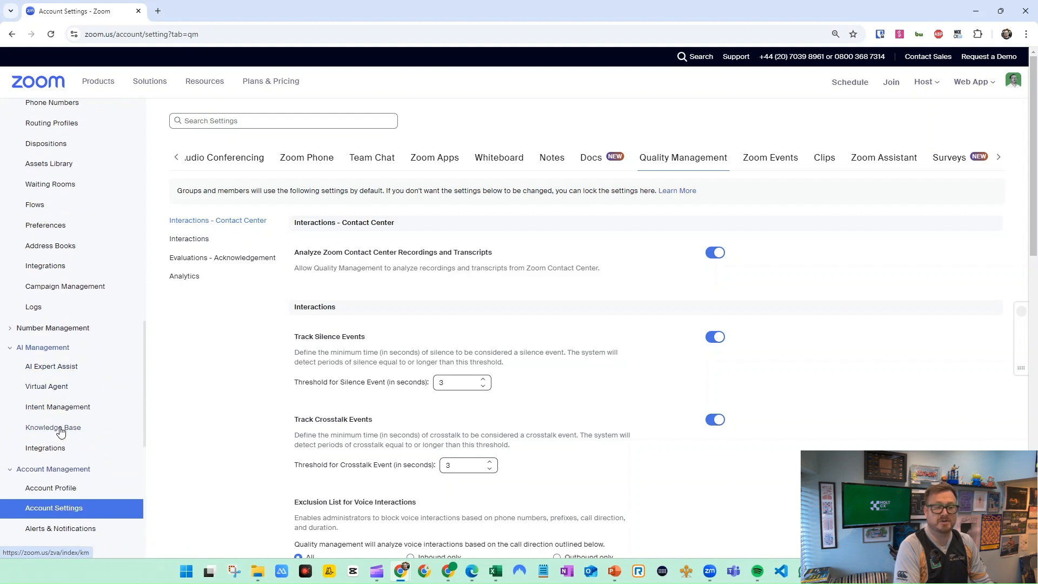
scroll(77, 443, up, 3)
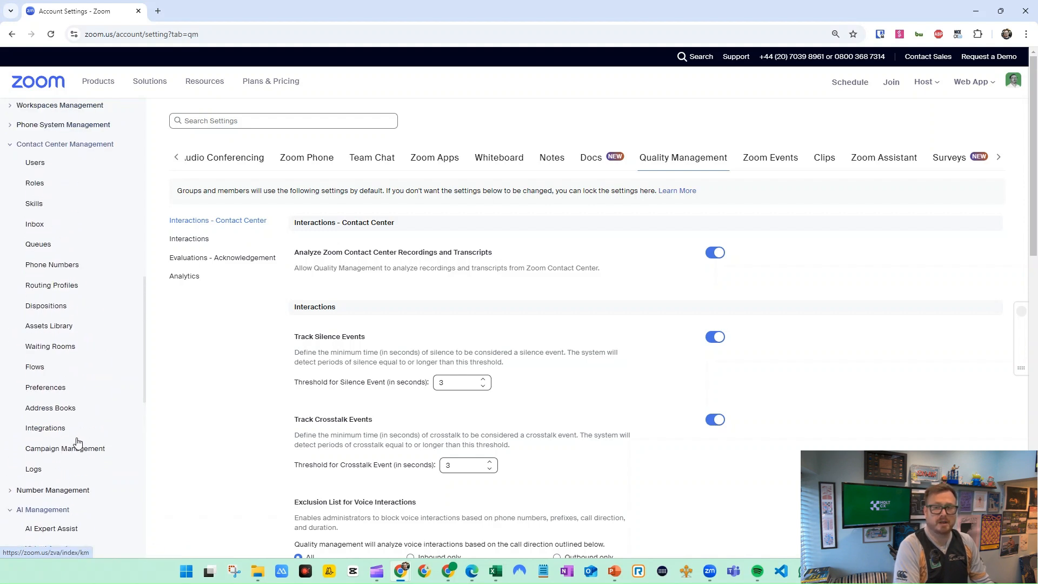
click(35, 163)
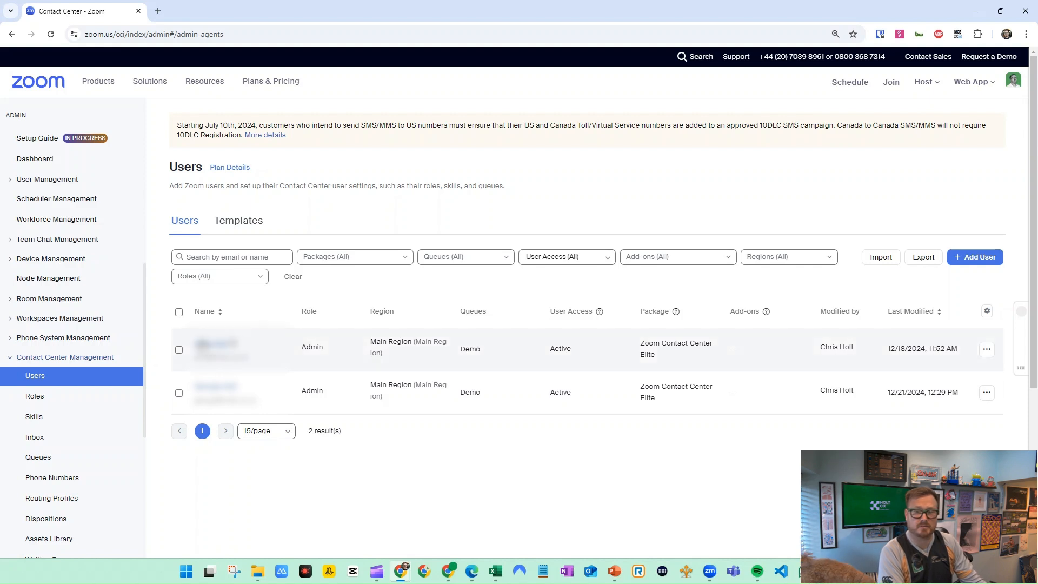
Start adding Contact Center users and choose the first two people in the account's user list
click(977, 258)
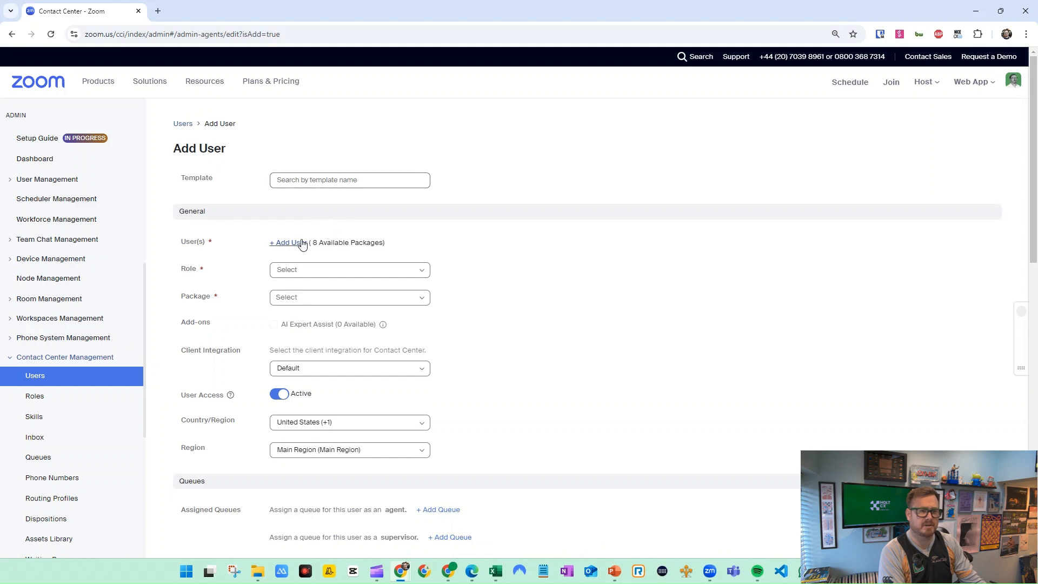
click(301, 243)
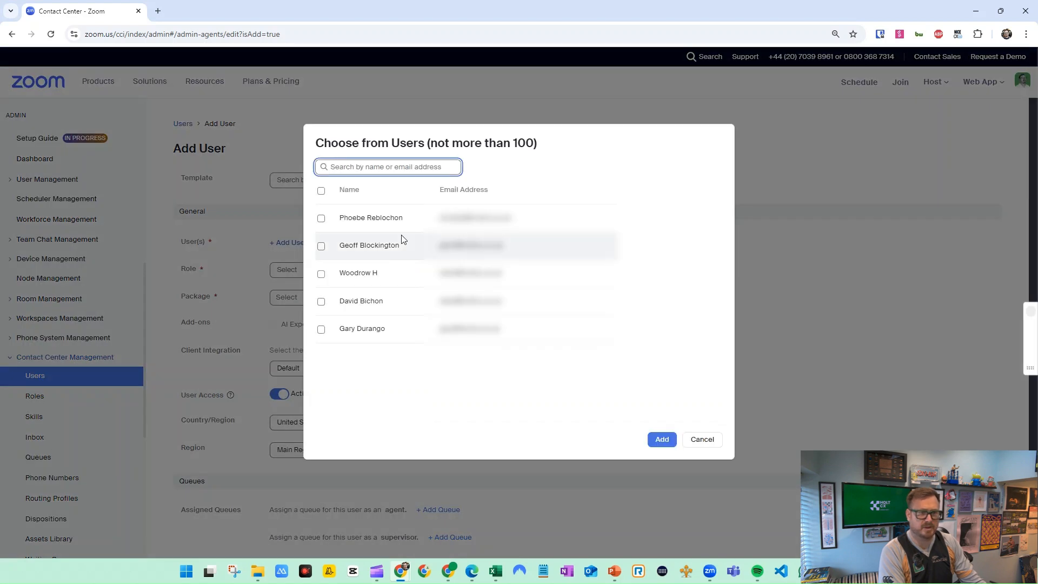
click(321, 219)
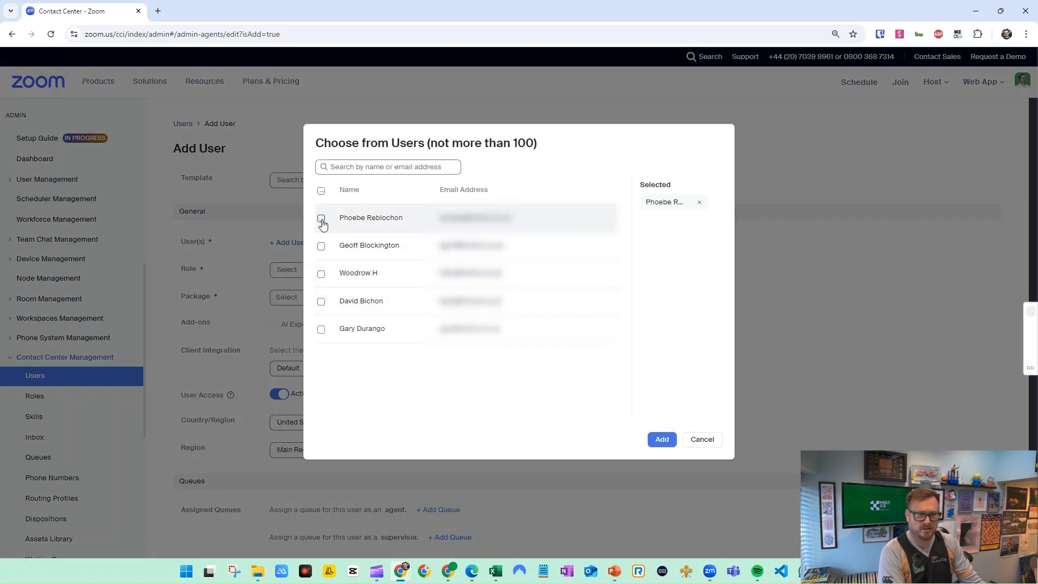
click(321, 246)
click(661, 439)
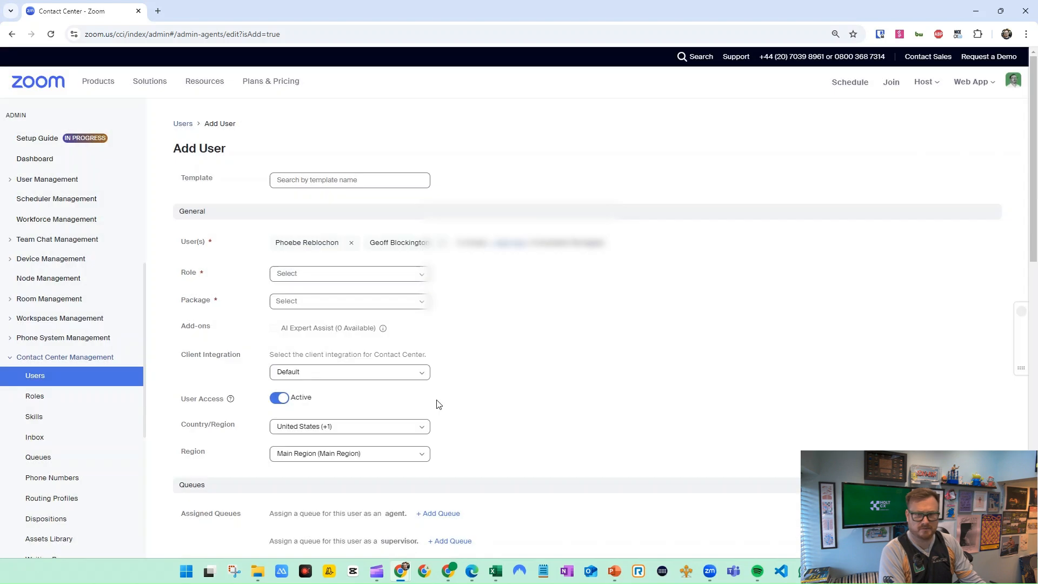
Give the chosen users the Agent (default) role and the Zoom Contact Center Elite package
click(417, 274)
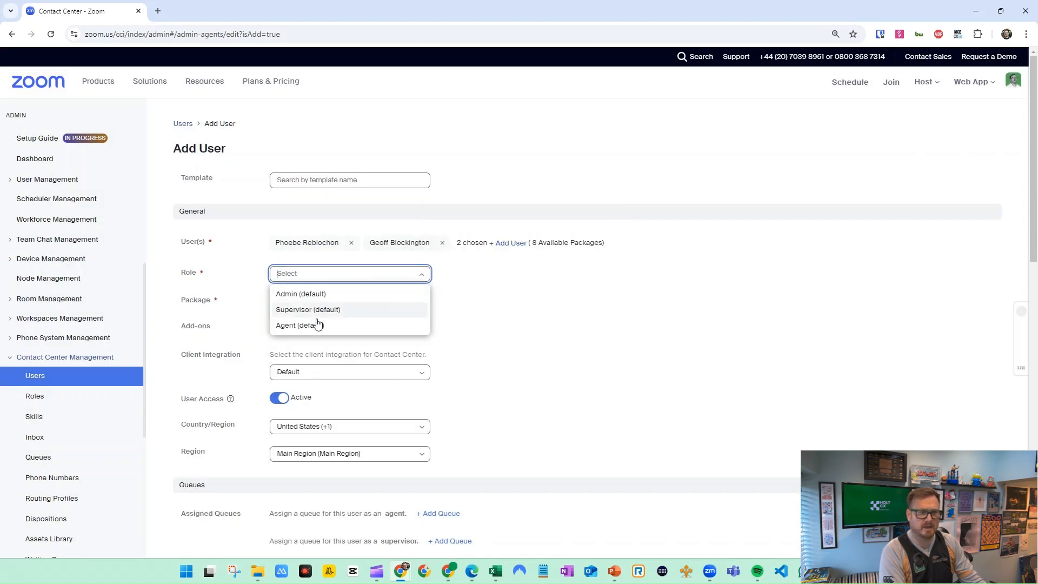
click(317, 324)
click(422, 304)
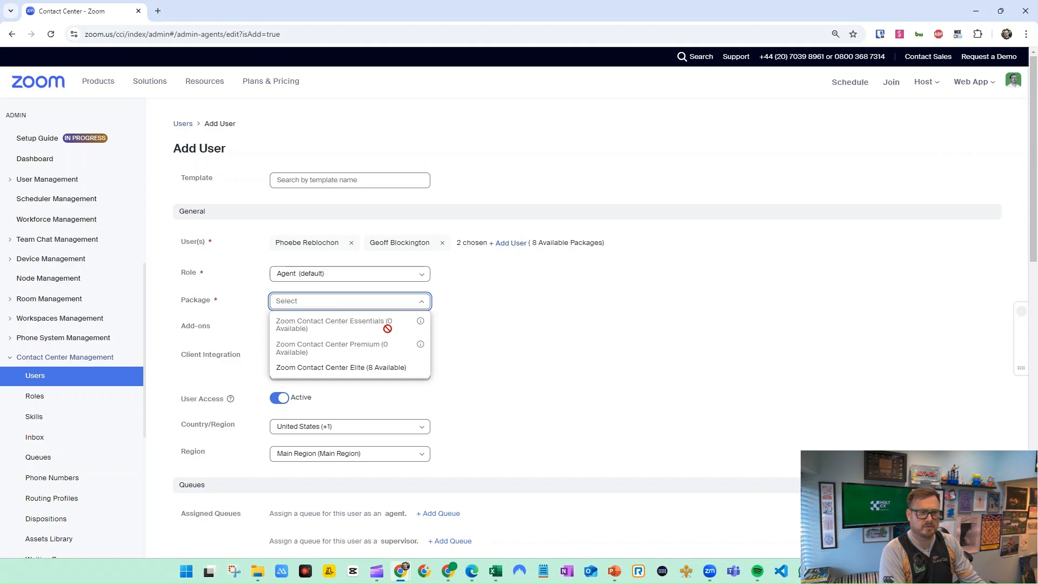
click(357, 373)
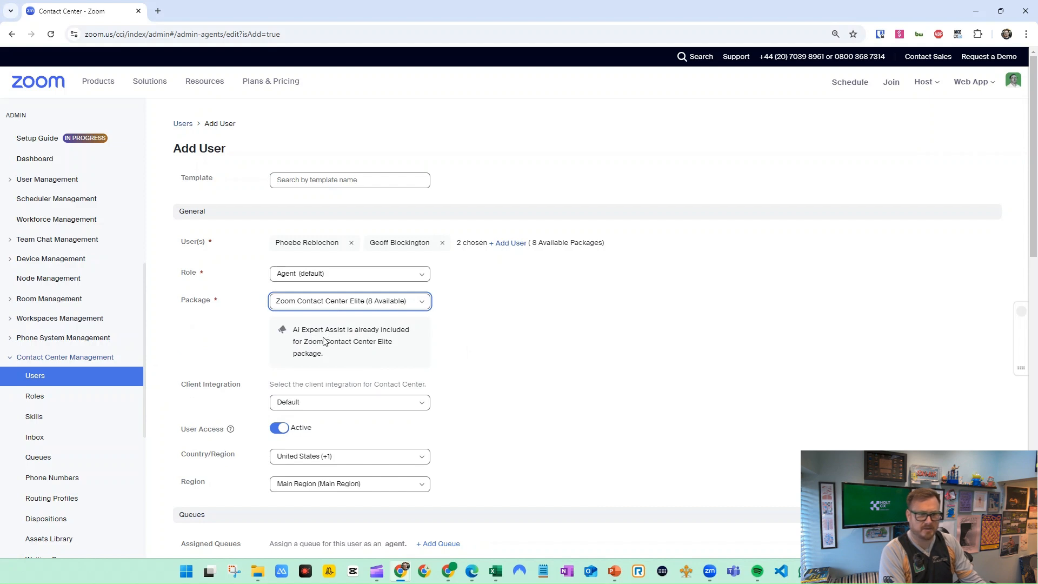
Set the country/region of the new users to United Kingdom (+44)
scroll(465, 349, down, 3)
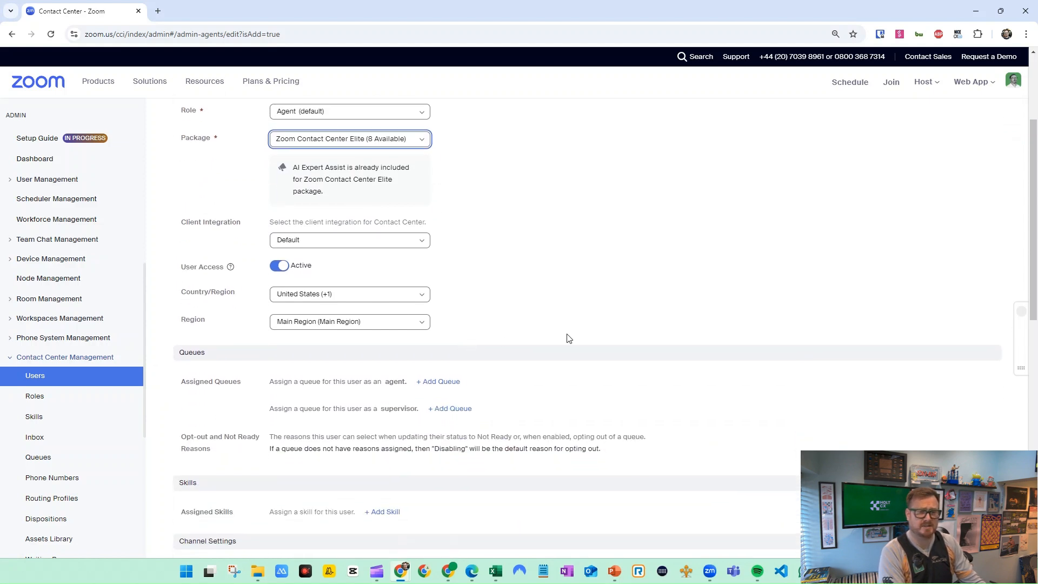
scroll(491, 300, up, 2)
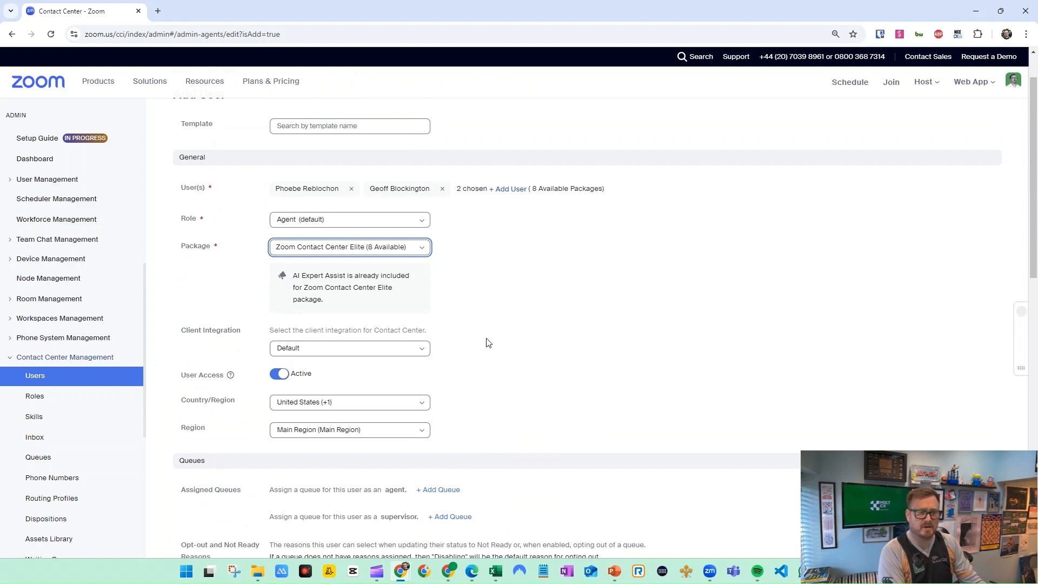
click(427, 408)
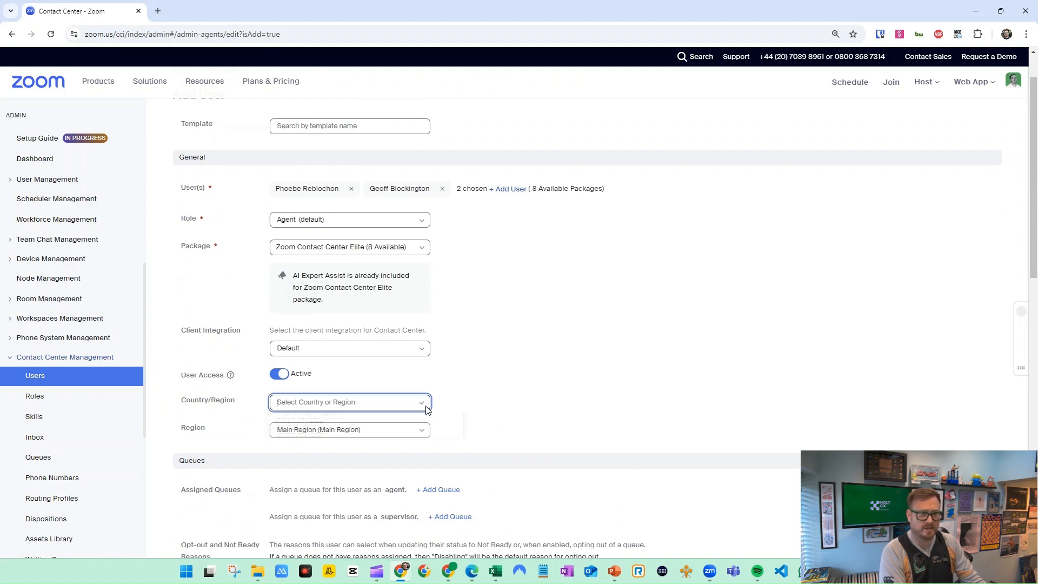
click(363, 452)
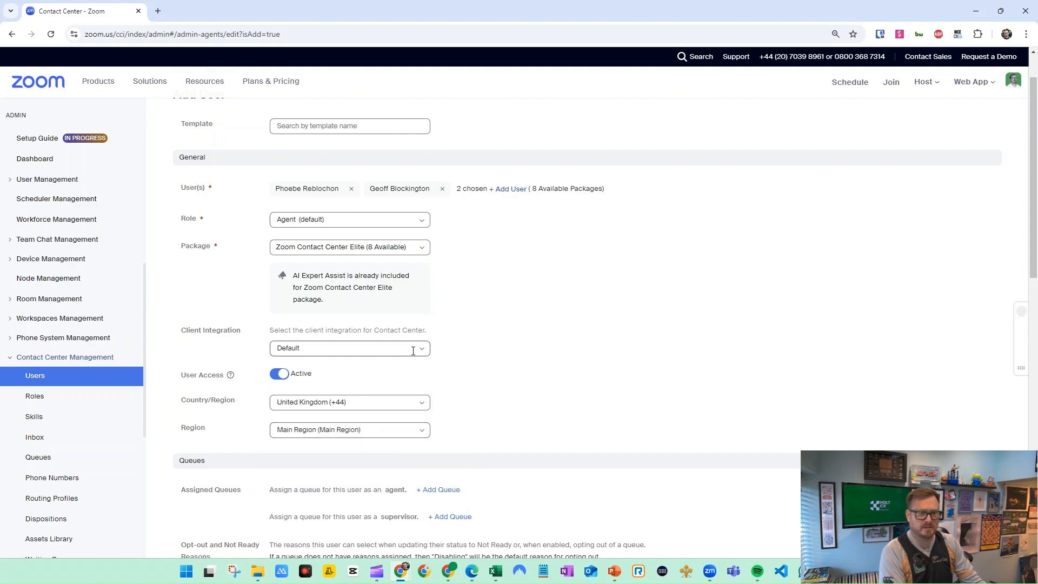
Review the queue, skill and channel settings of the new users and save them
scroll(457, 355, down, 3)
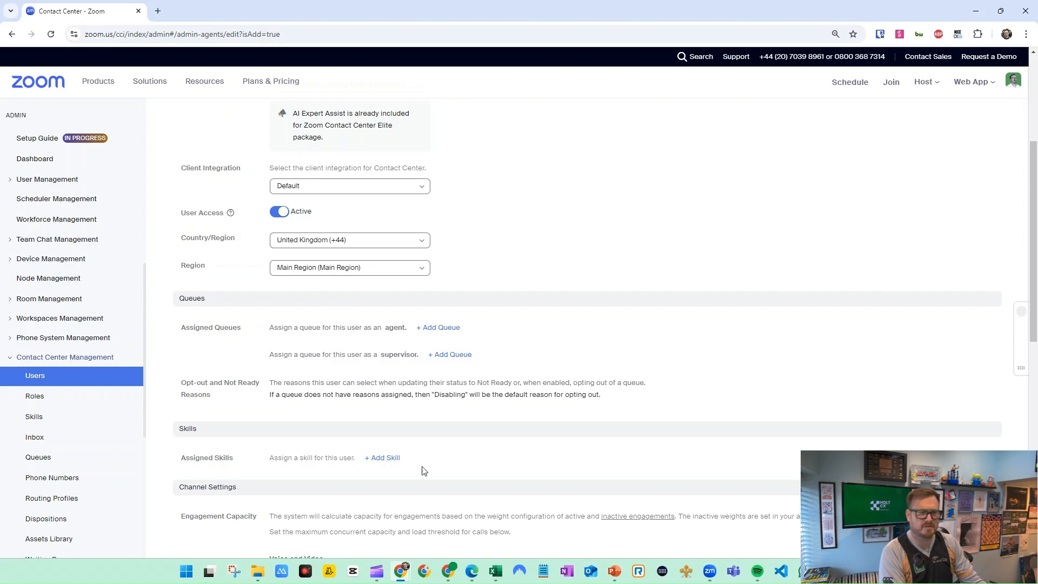
scroll(503, 409, down, 4)
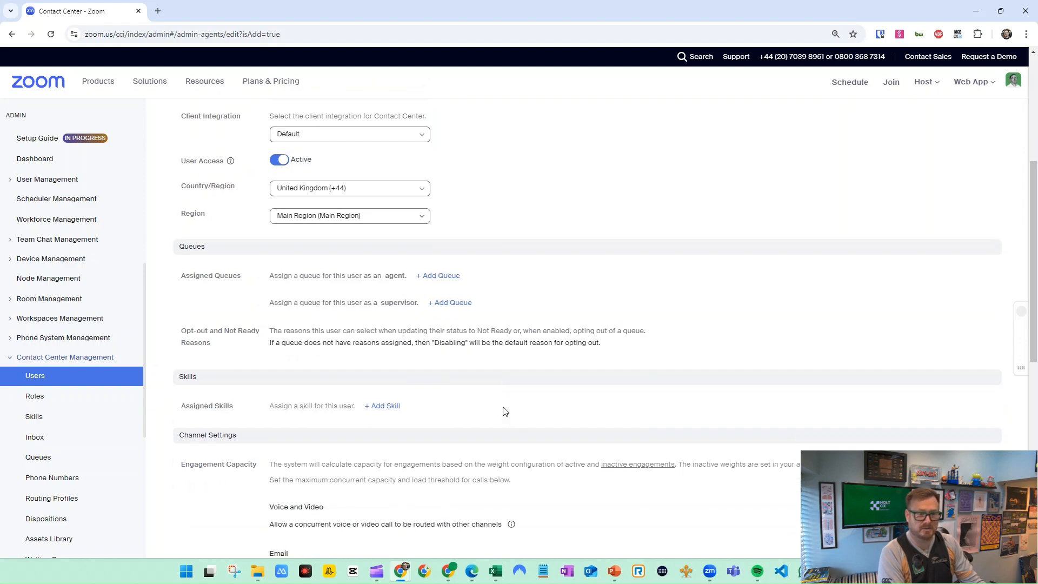
scroll(502, 403, down, 4)
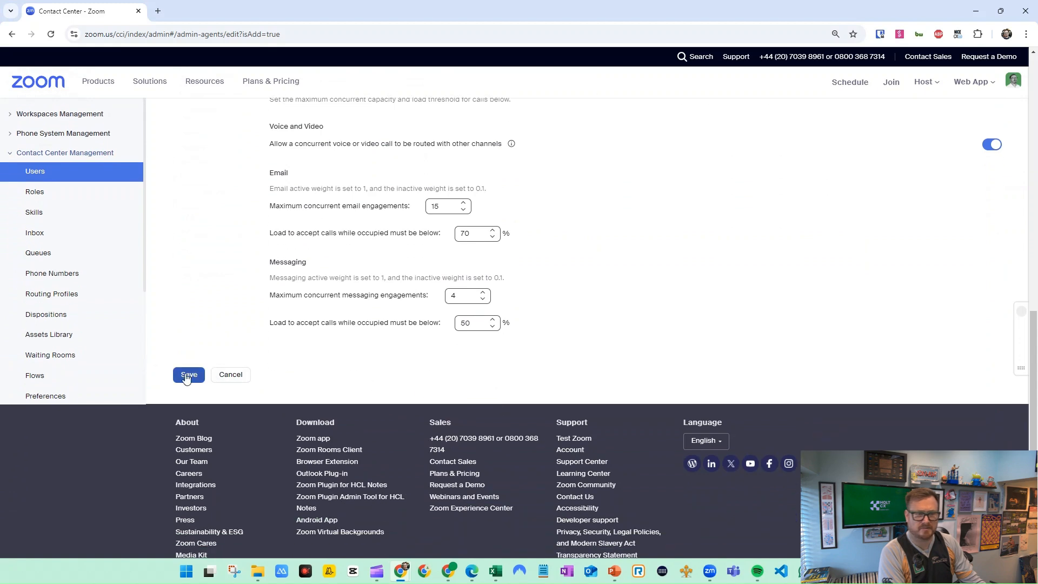
scroll(203, 377, up, 2)
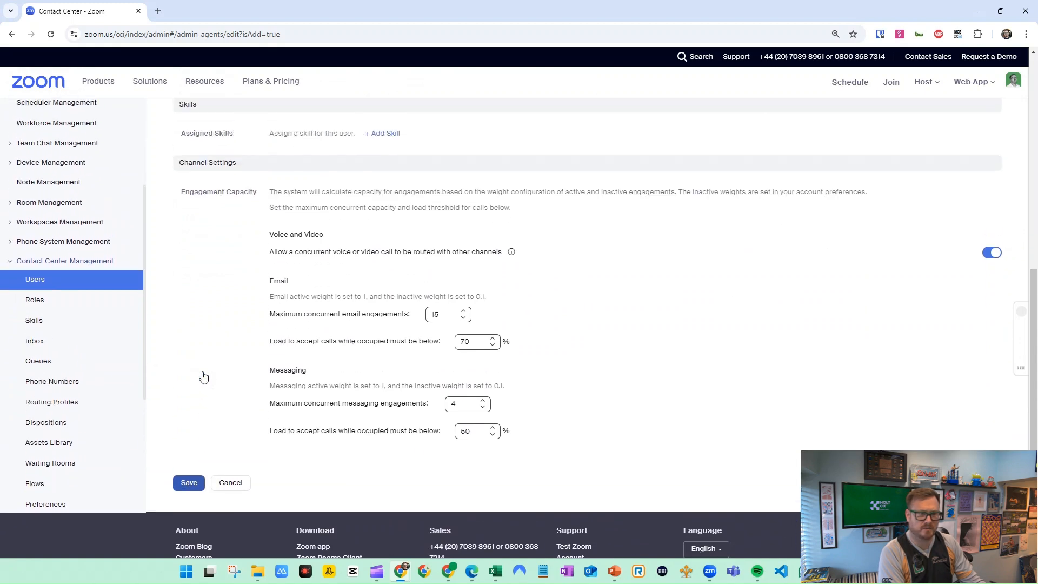
click(185, 486)
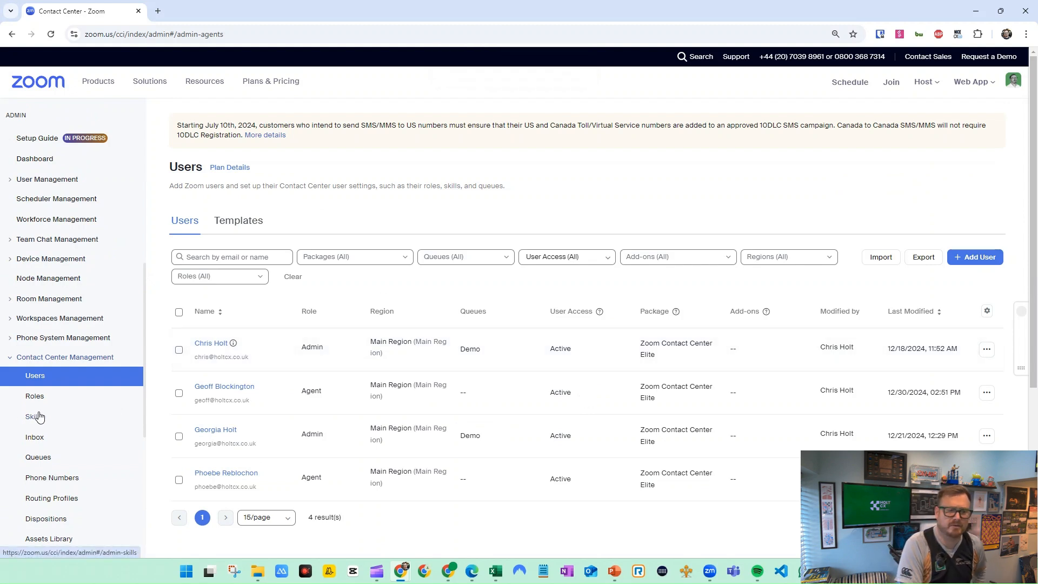
Open the general settings of the Demo voice queue
click(42, 462)
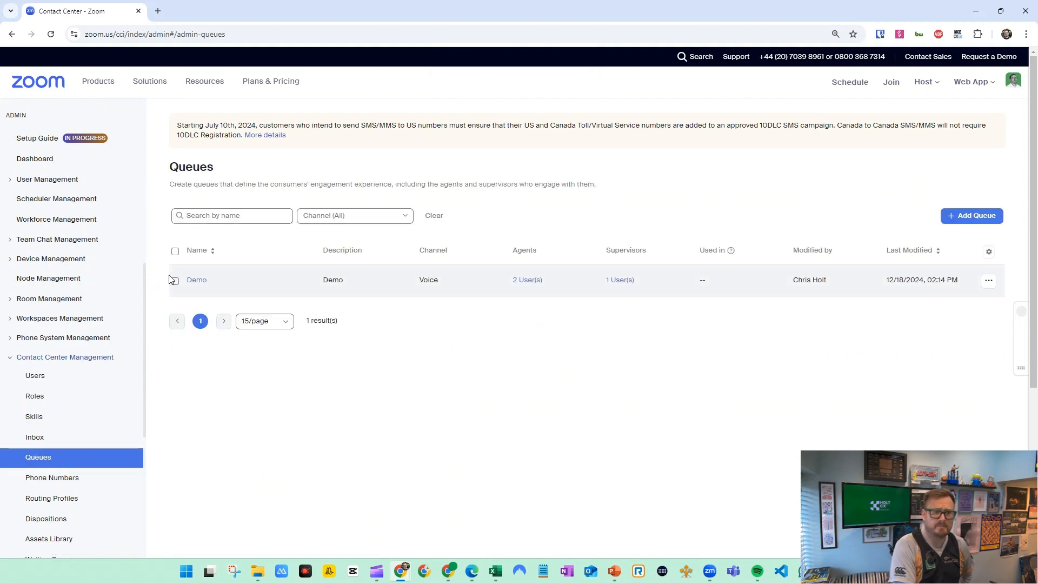
click(197, 281)
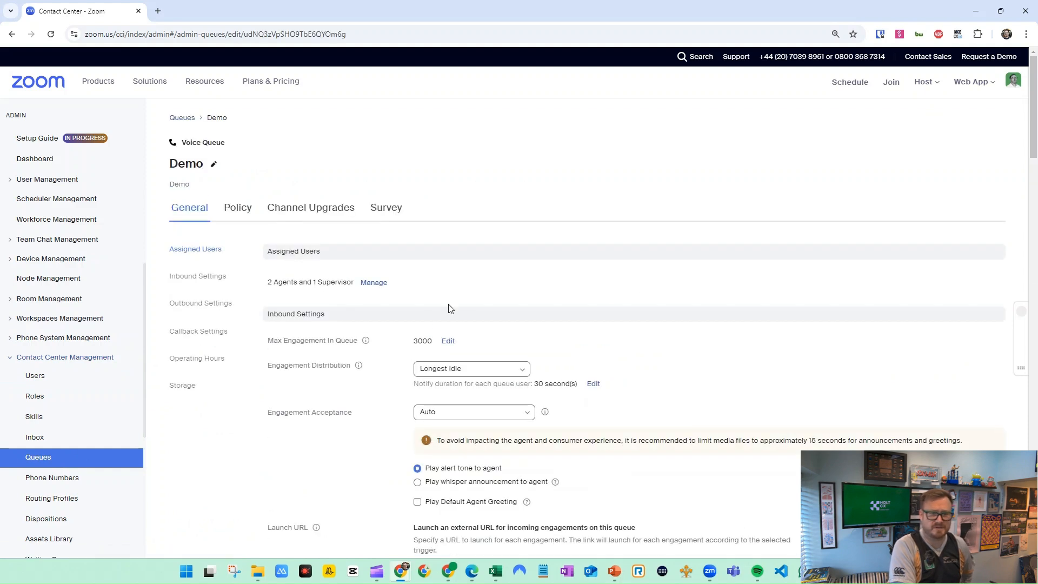
mouse_move(365, 341)
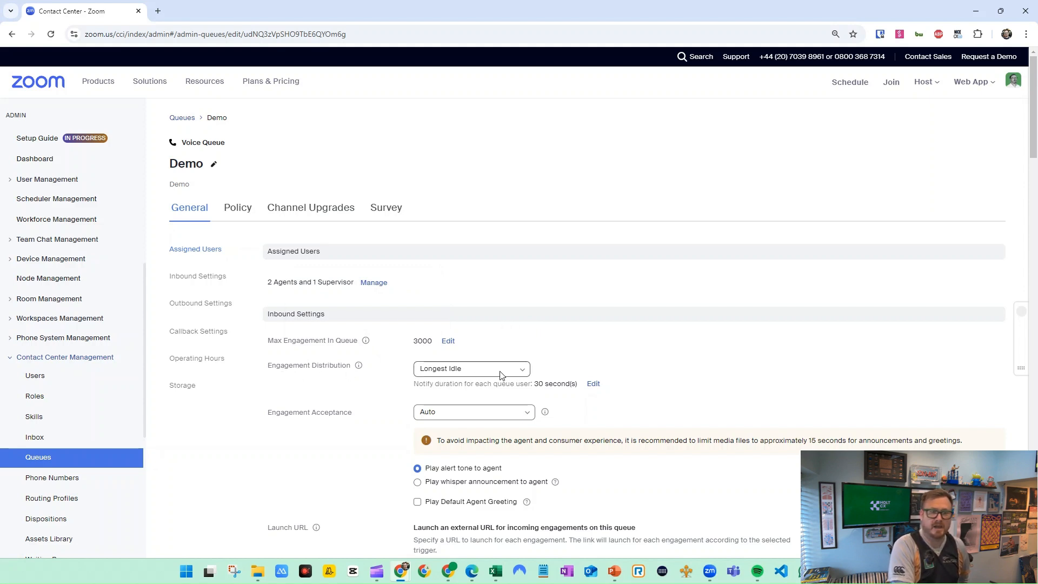
Examine the available Engagement Distribution and Engagement Acceptance options in the Demo queue's inbound settings
click(522, 371)
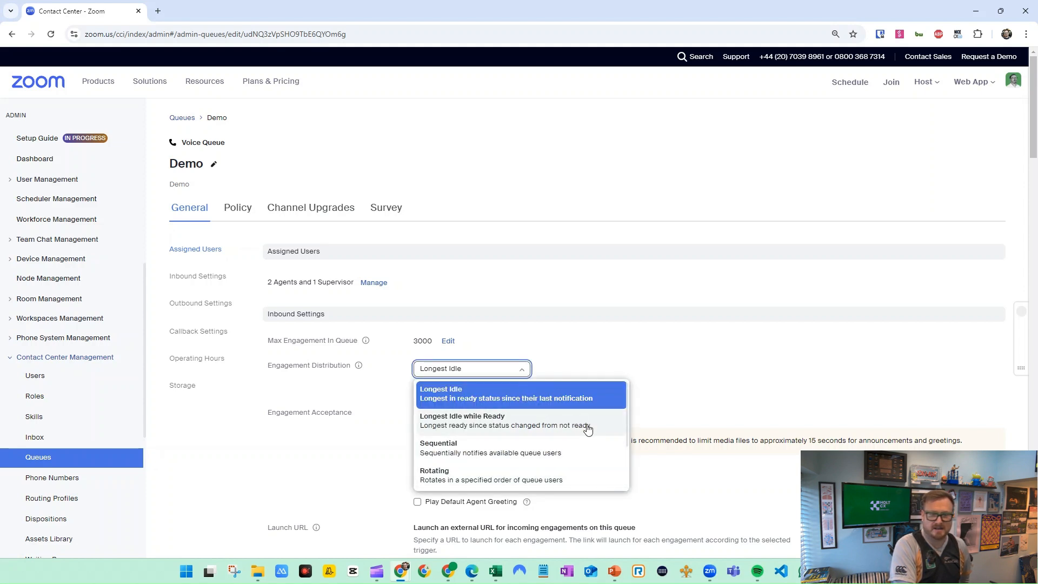
scroll(587, 430, down, 5)
scroll(556, 368, up, 2)
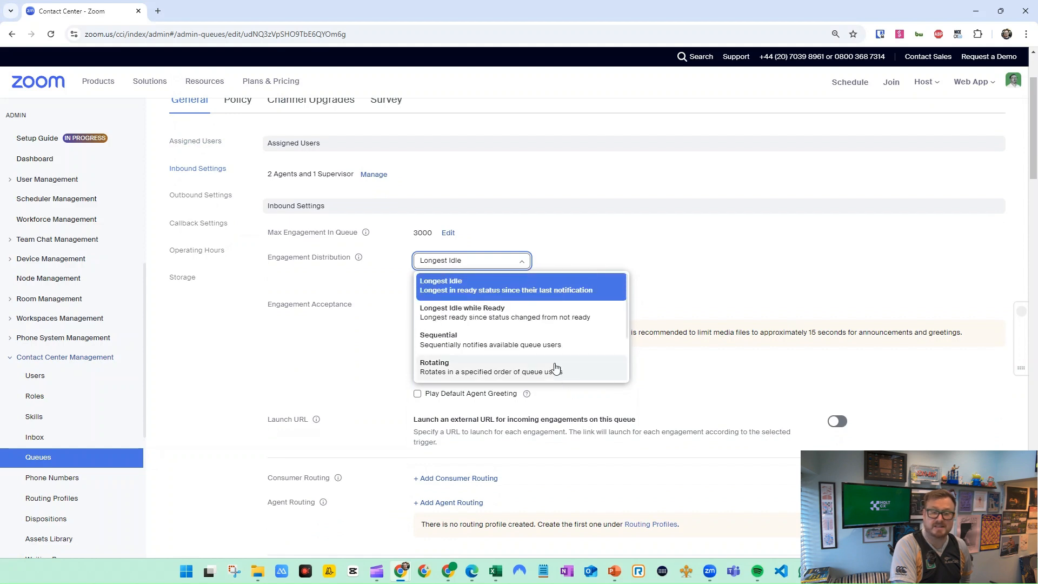
scroll(556, 368, up, 1)
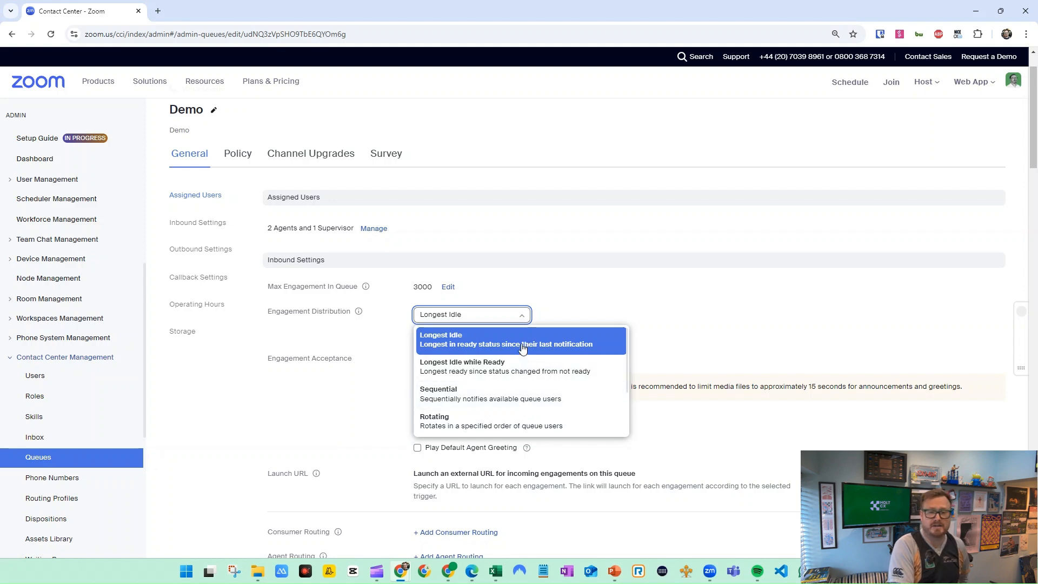
scroll(464, 367, down, 2)
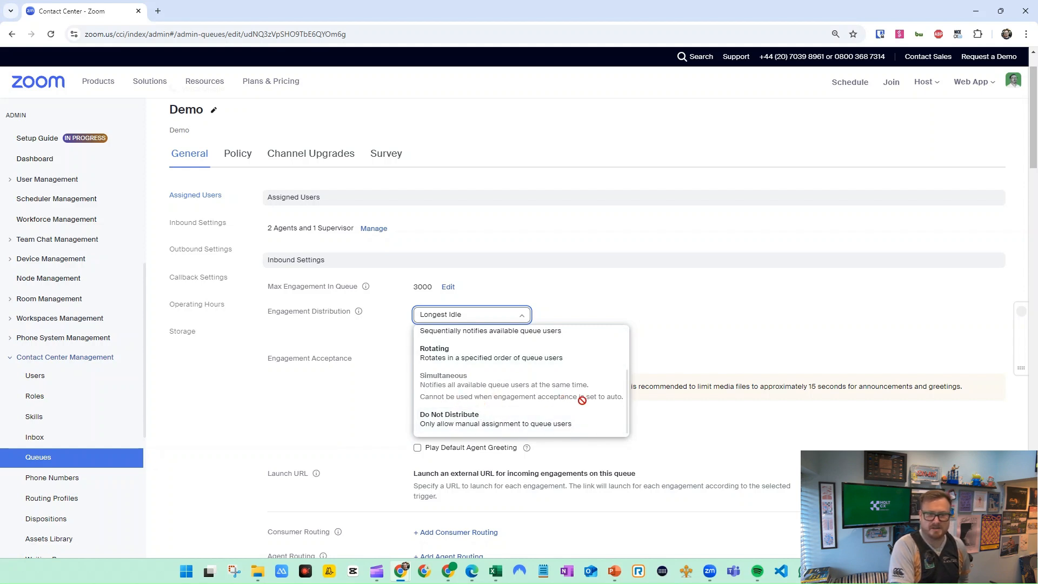
click(634, 342)
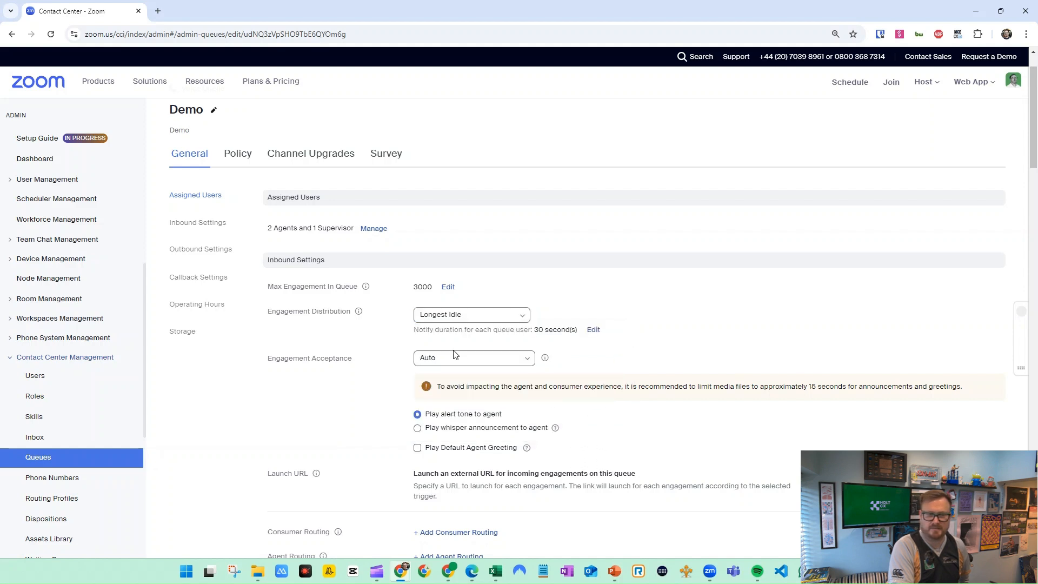
click(530, 361)
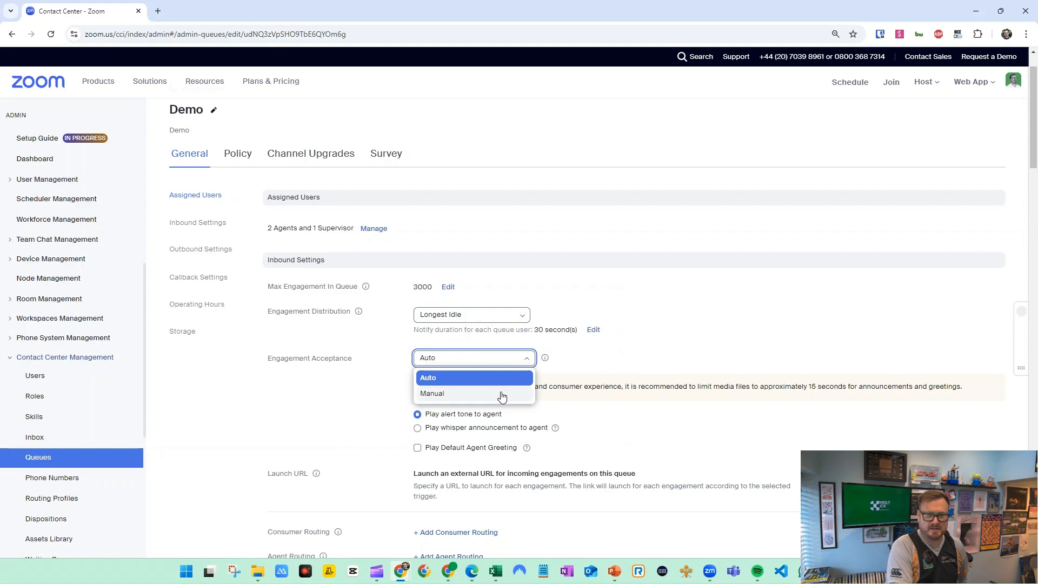
click(675, 344)
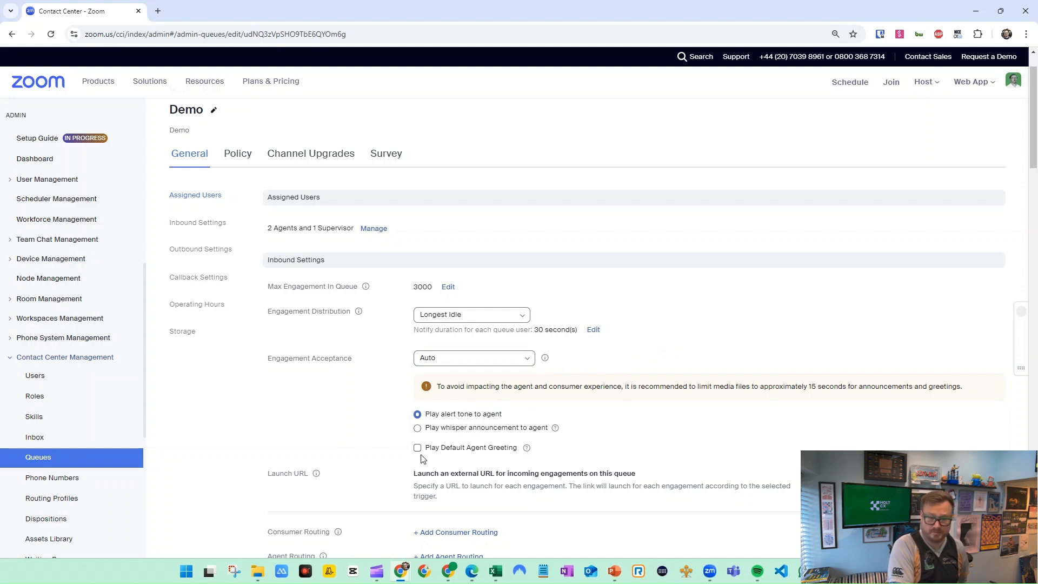
Examine the Demo queue's inbound settings, including Launch URL, routing, Max Wait Duration, Overflow and Queue Waiting Experience
scroll(548, 441, down, 1)
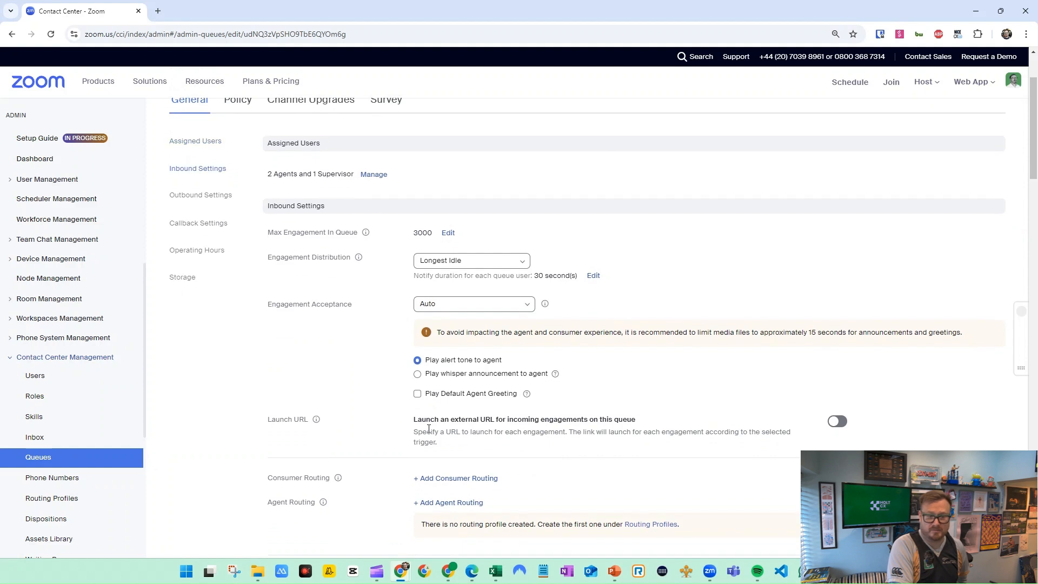
scroll(514, 441, down, 2)
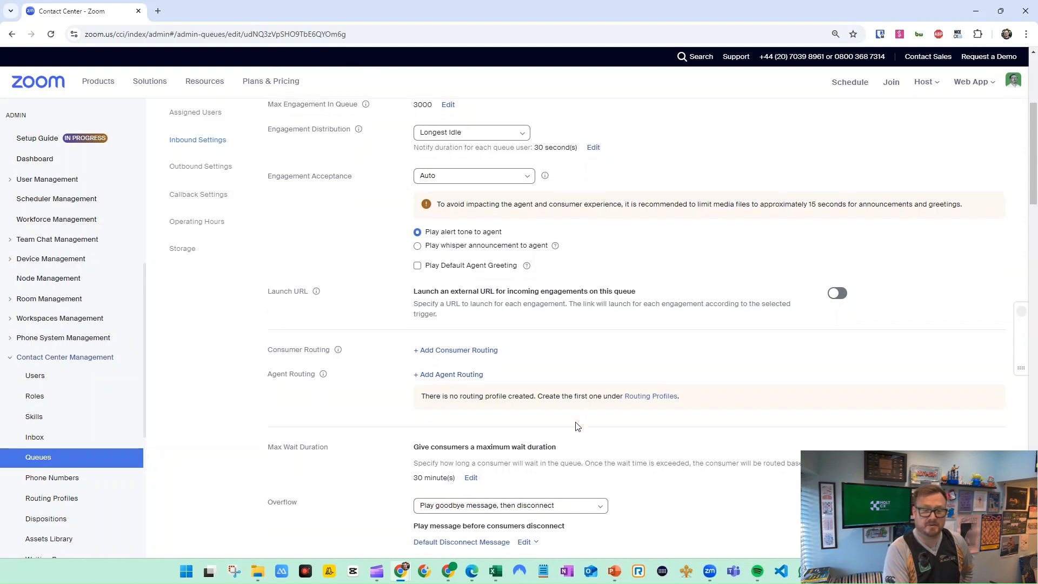
scroll(577, 417, down, 1)
scroll(613, 417, down, 2)
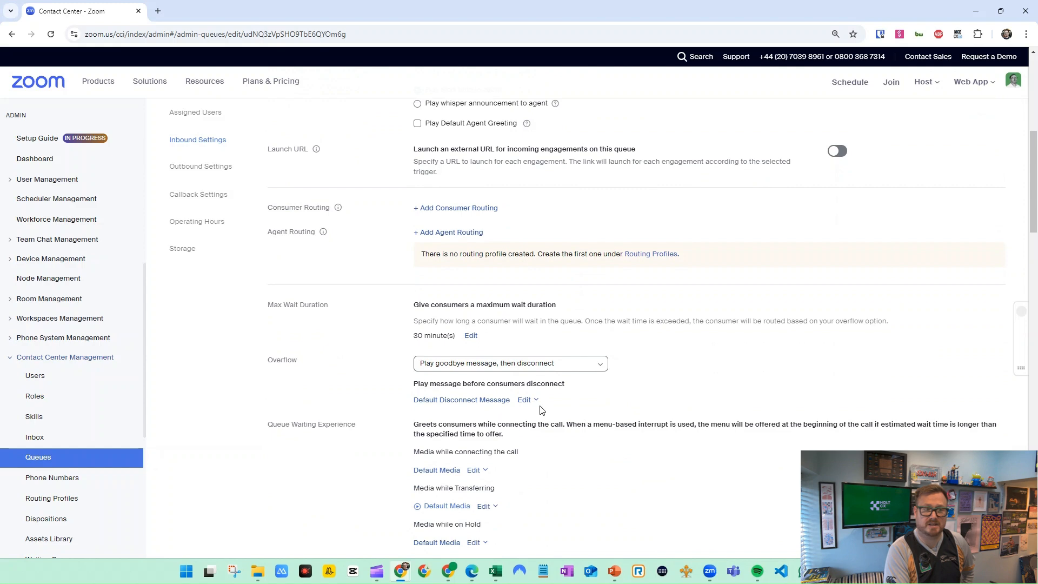
scroll(547, 346, down, 1)
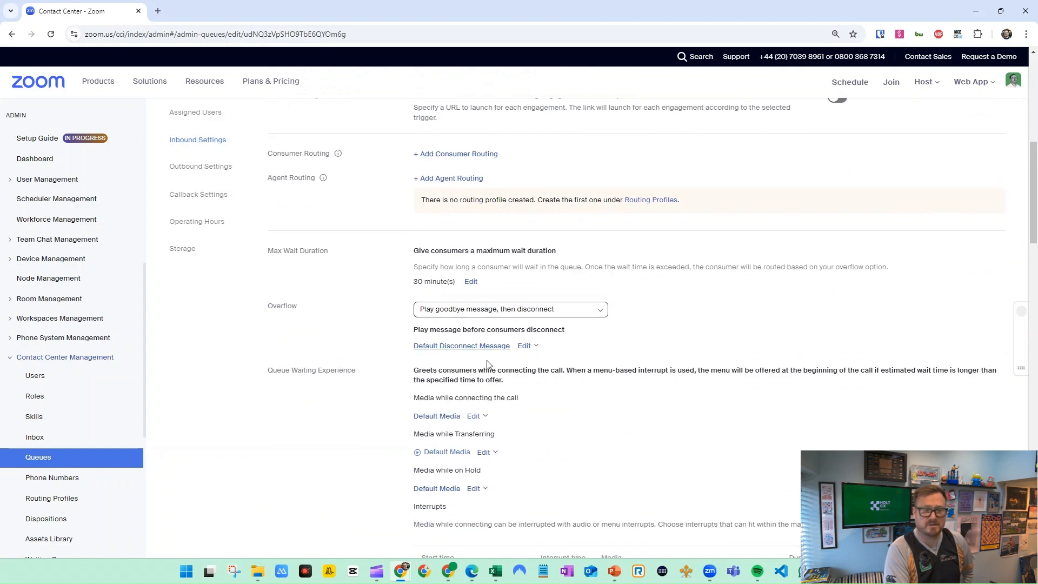
scroll(584, 500, down, 3)
scroll(371, 324, up, 5)
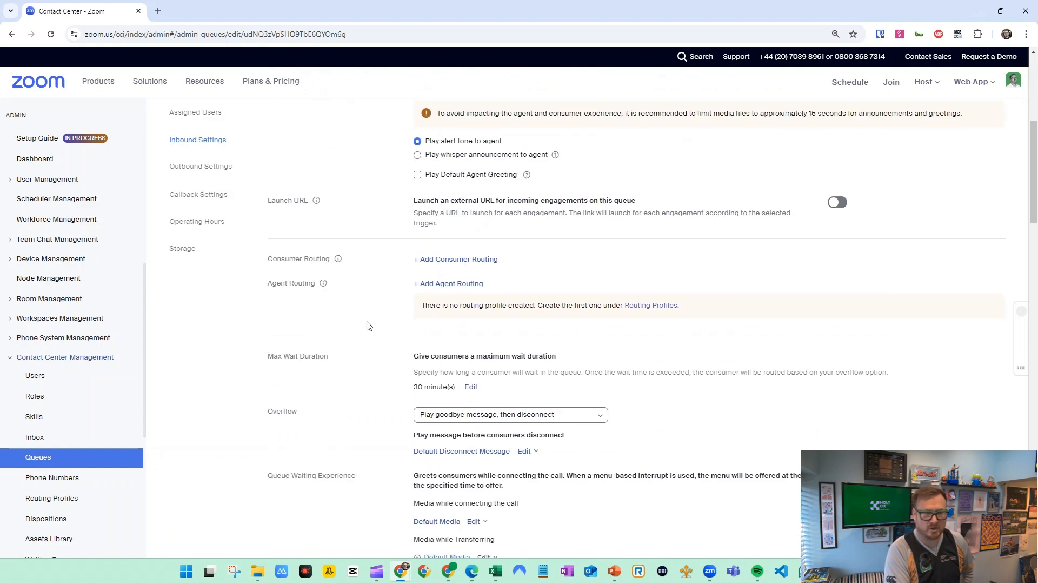
scroll(213, 195, up, 4)
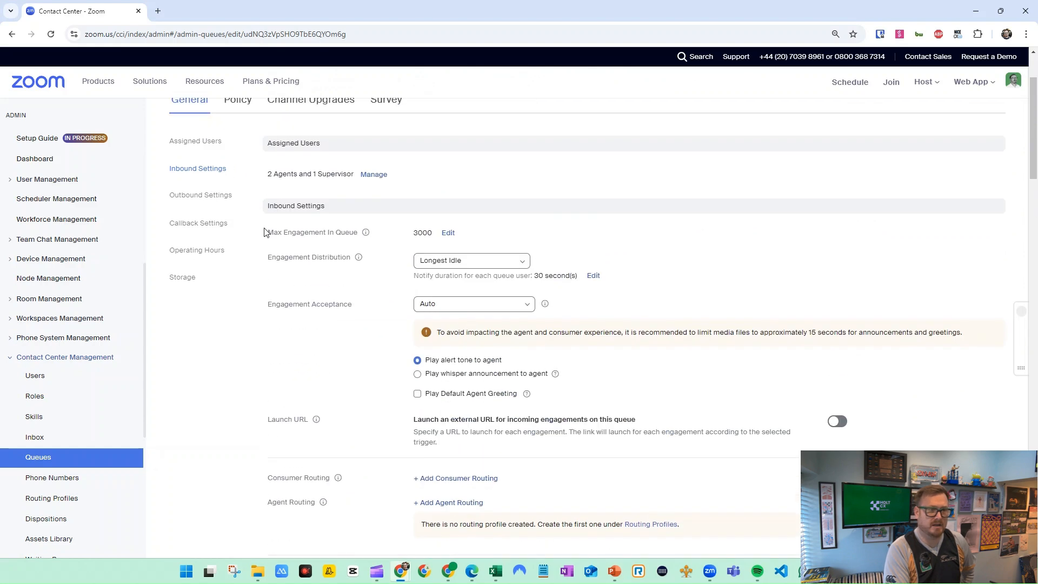
scroll(233, 213, up, 2)
In the Demo queue's policy, turn on automatic call recording, allow call recording transcription and save
click(248, 211)
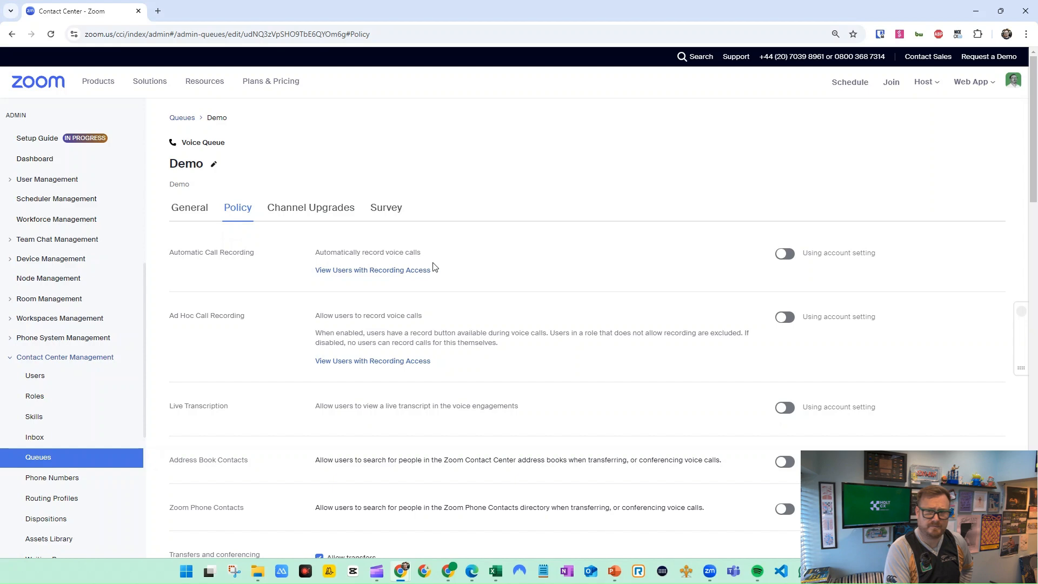
click(790, 259)
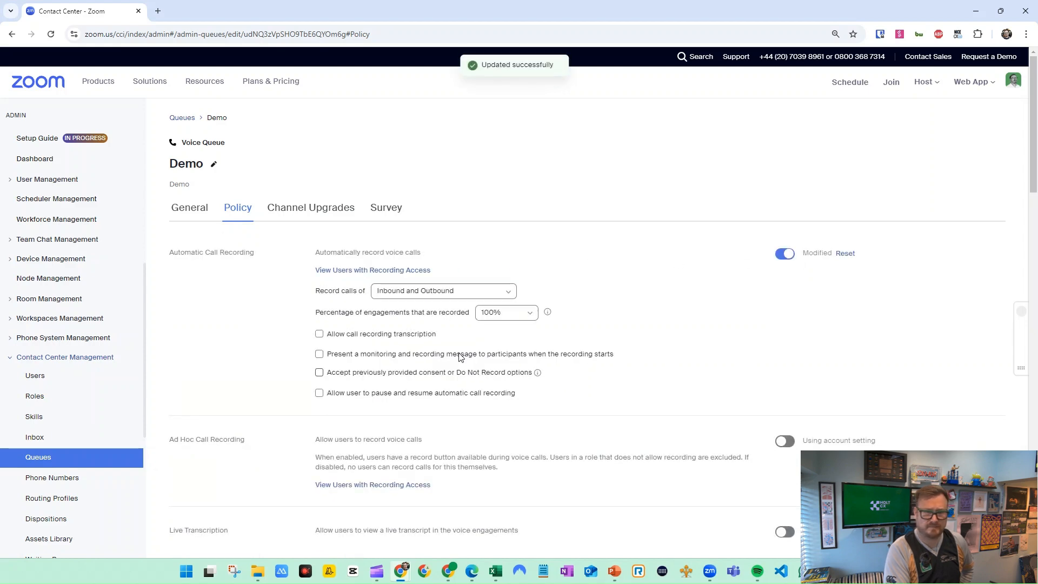
click(320, 334)
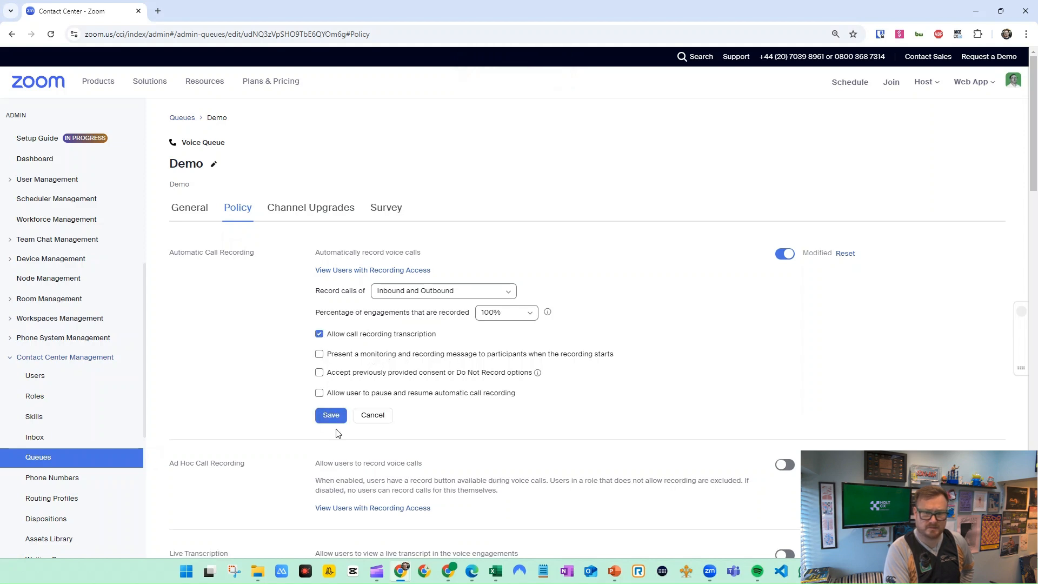
click(331, 416)
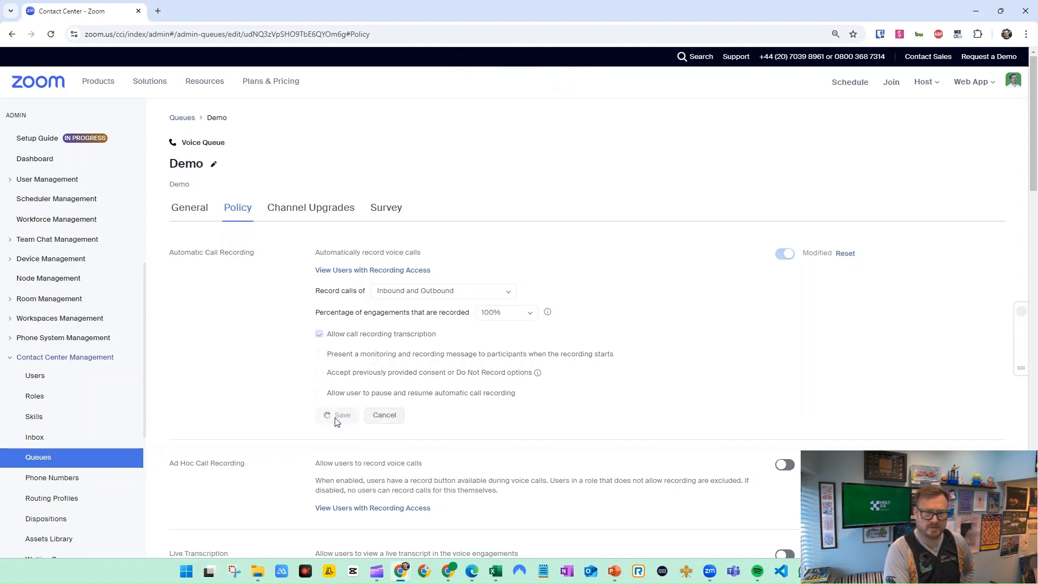
Enable Live Transcription for the Demo queue's voice engagements and accept the consent acknowledgement
scroll(579, 358, down, 3)
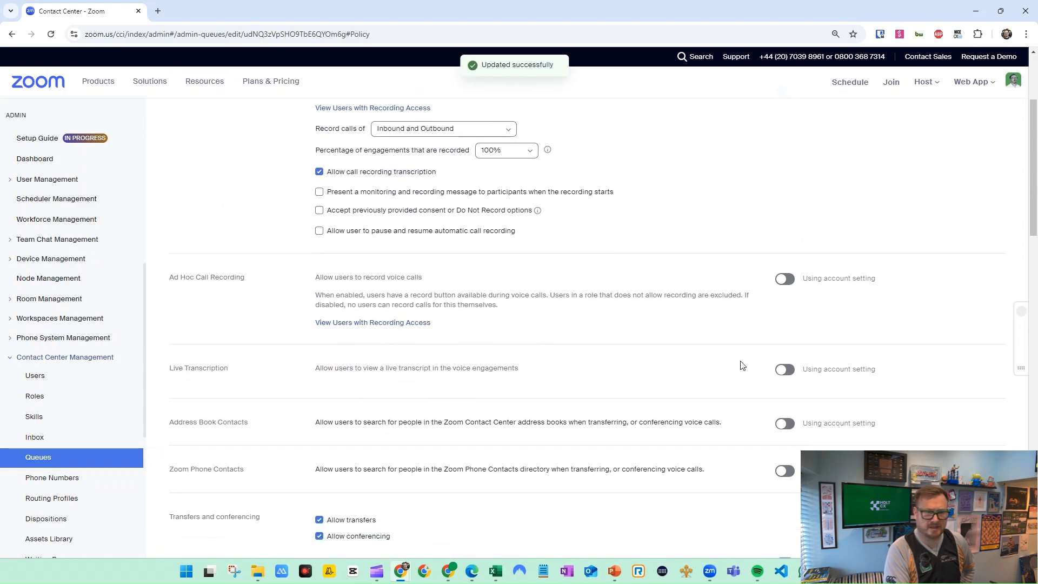
click(784, 370)
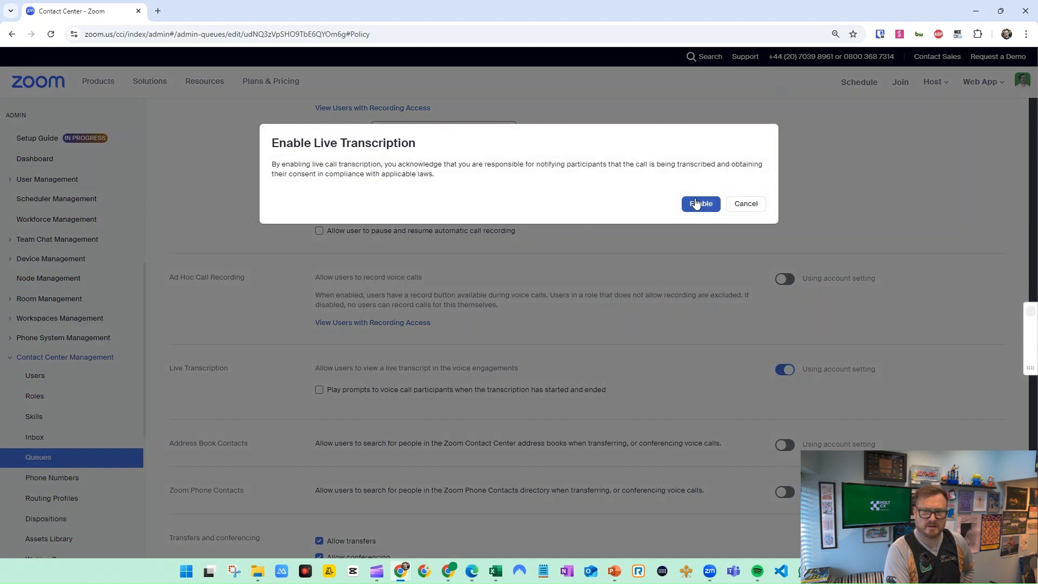
click(693, 208)
Turn on the AI Companion options for agent talk metrics, consumer sentiment, engagement conversation summaries and follow-up tasks in the queue policy
scroll(387, 371, down, 2)
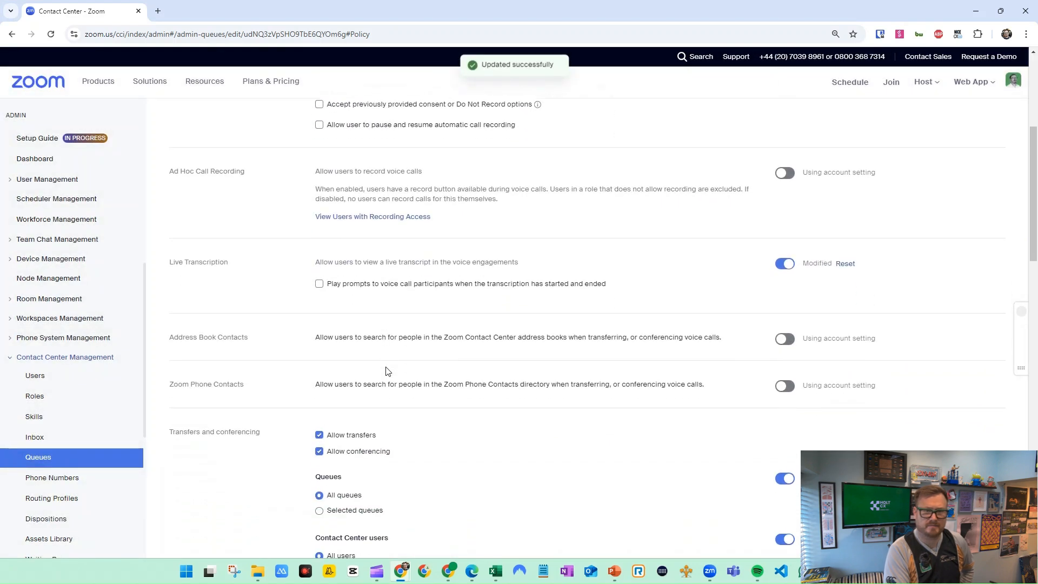
scroll(322, 356, down, 2)
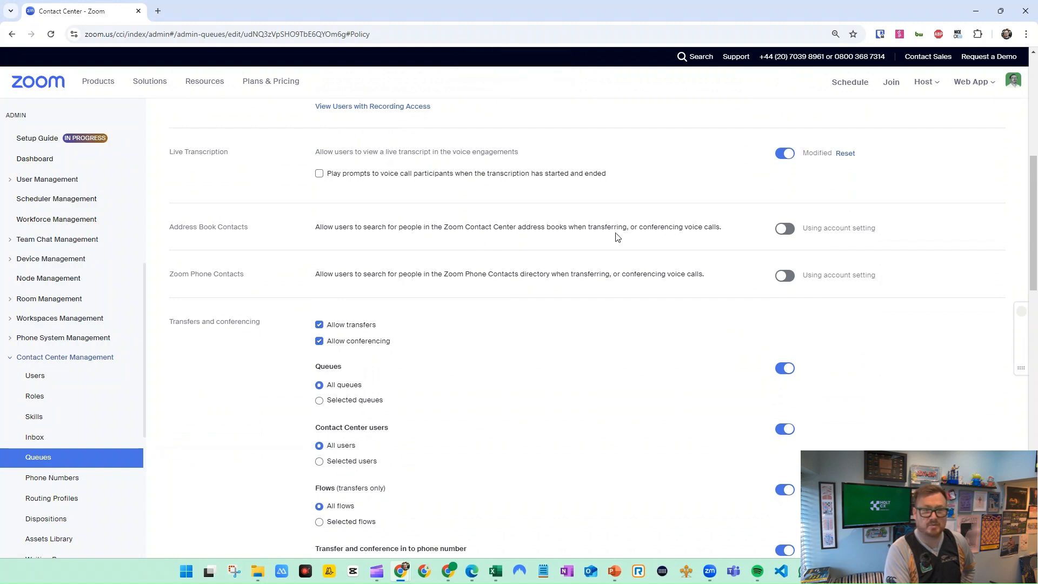
scroll(429, 332, down, 2)
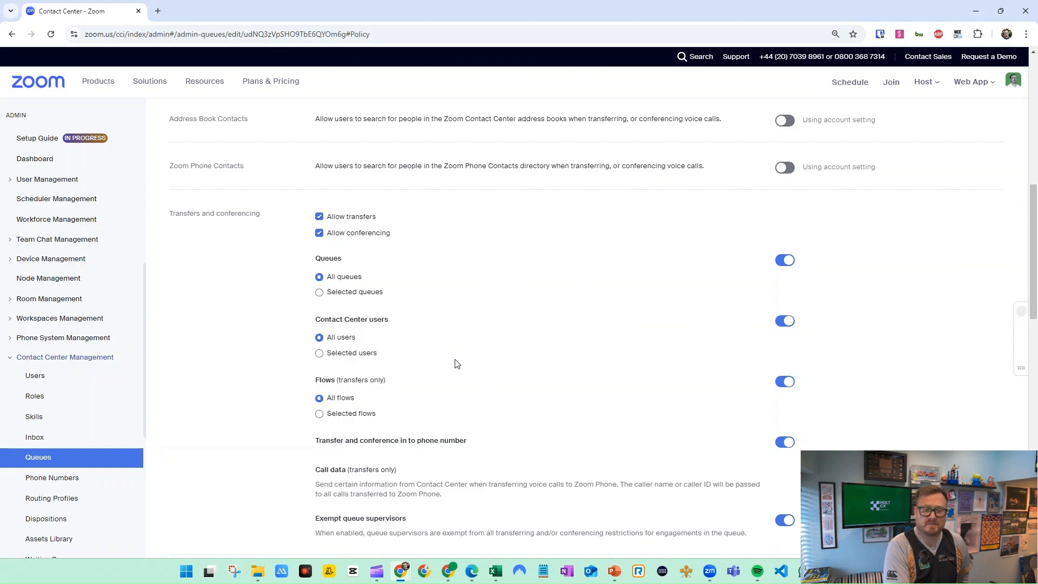
scroll(457, 360, down, 3)
scroll(457, 359, down, 2)
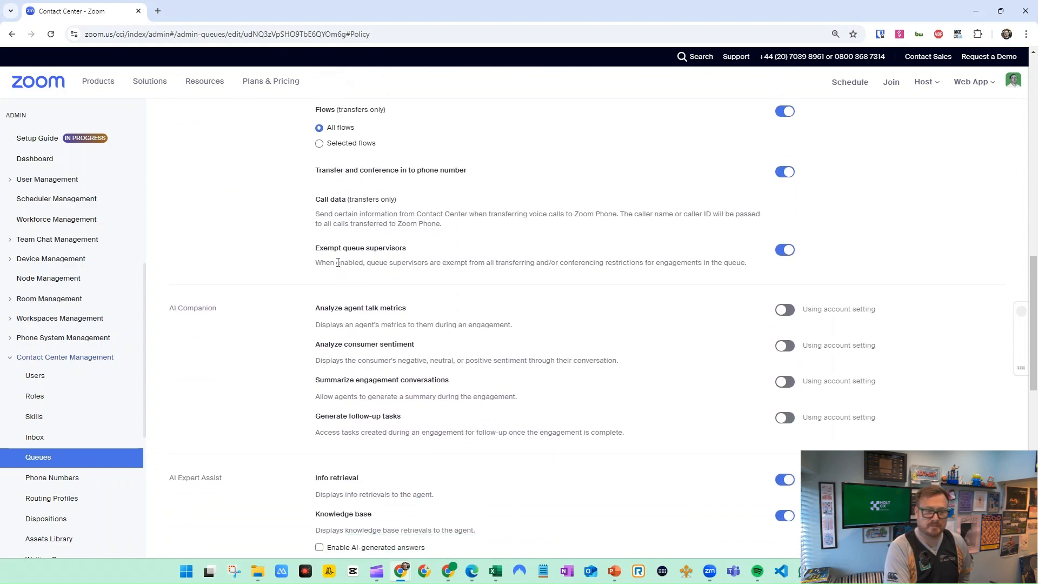
scroll(387, 289, down, 1)
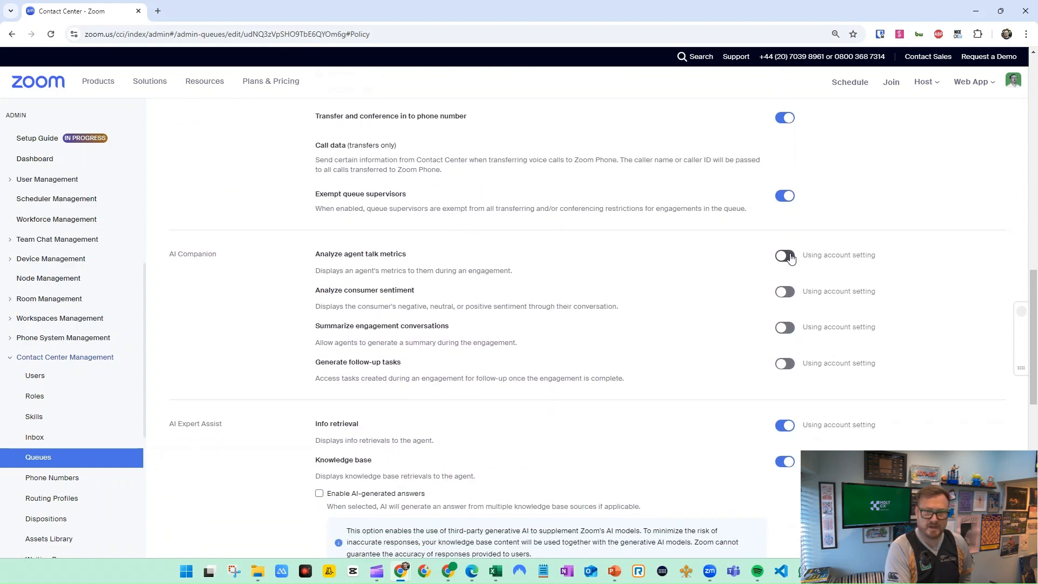
click(785, 257)
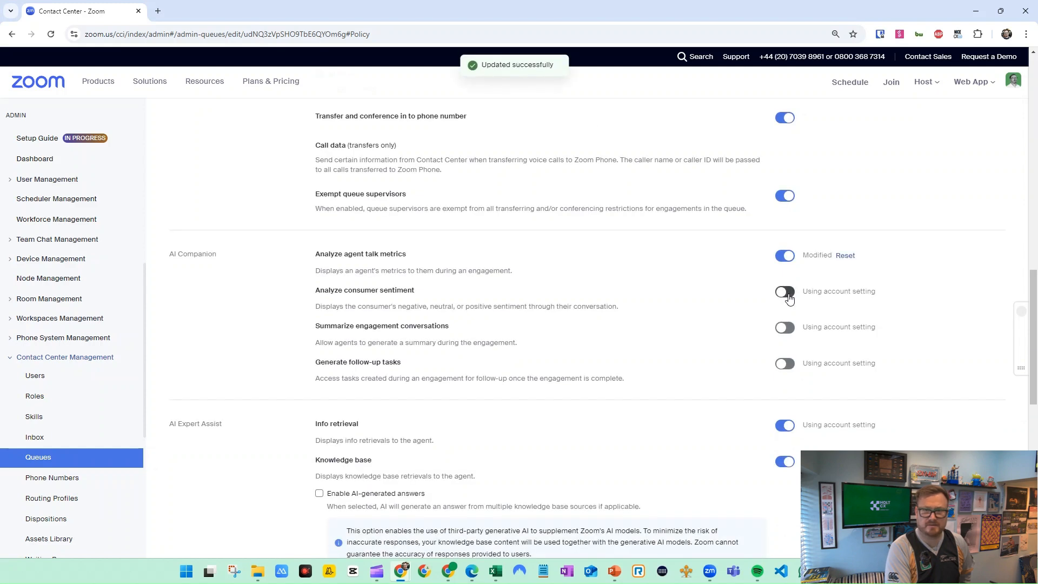
click(785, 328)
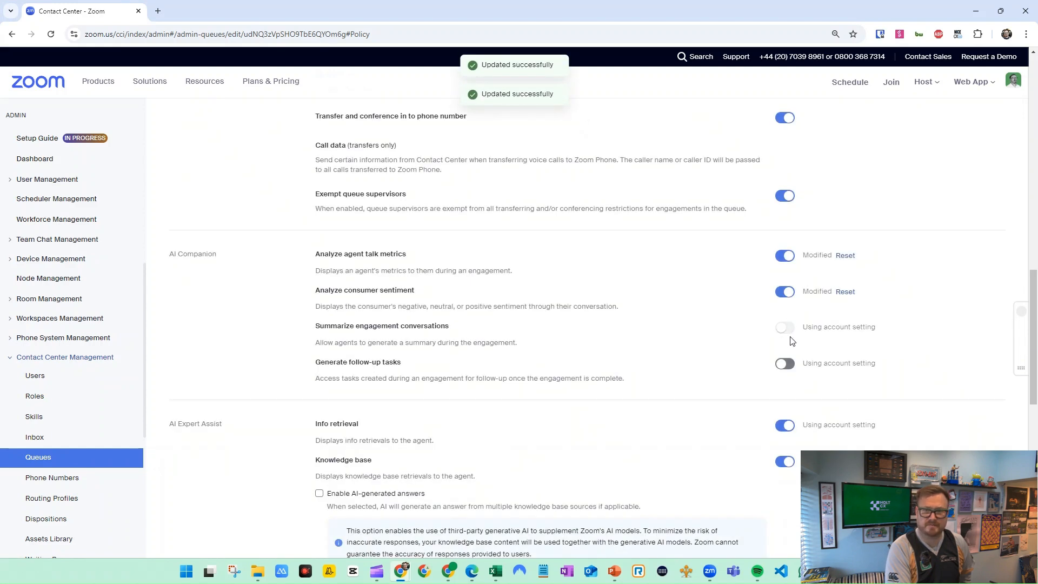
click(785, 365)
Set AI Expert Assist's Smart notes to generate a note automatically during wrap-up
scroll(556, 326, down, 4)
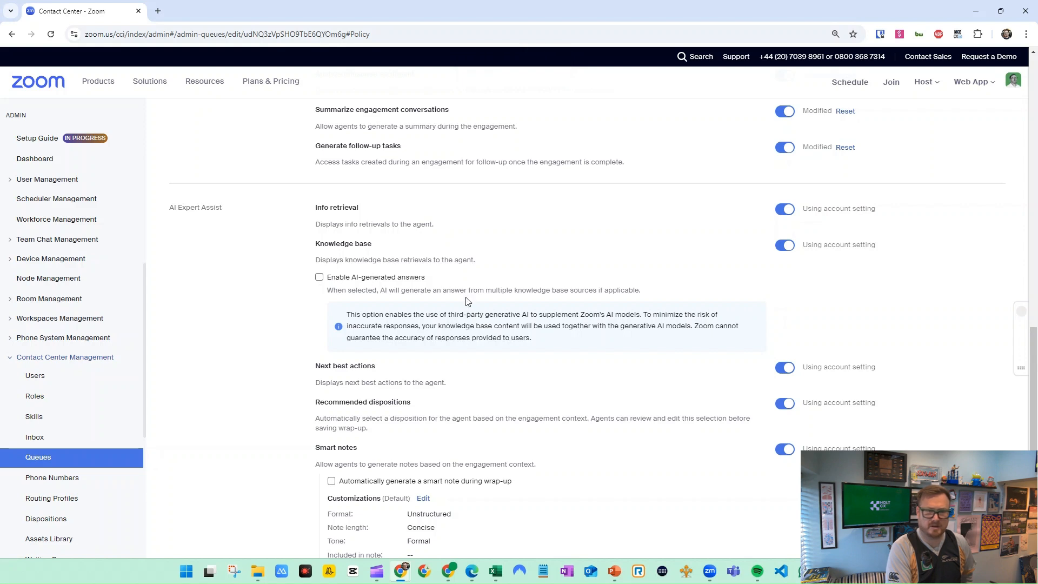
scroll(479, 300, down, 2)
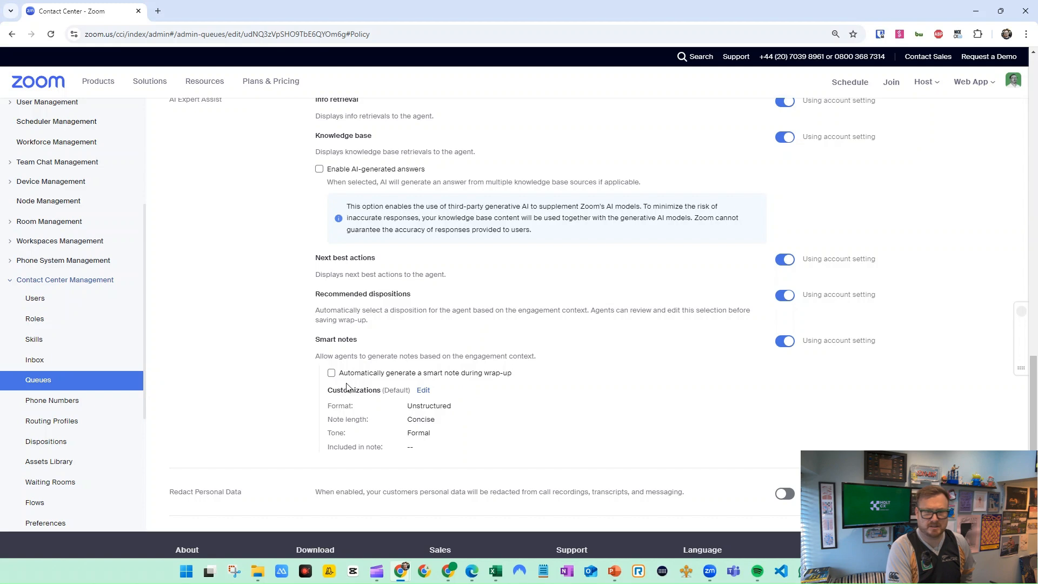
click(331, 373)
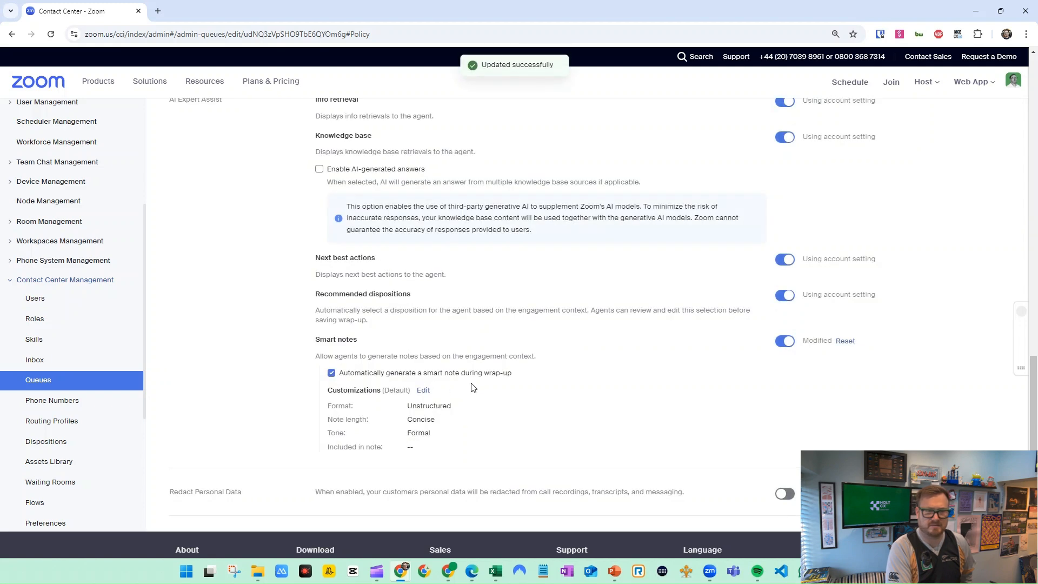
scroll(490, 398, down, 3)
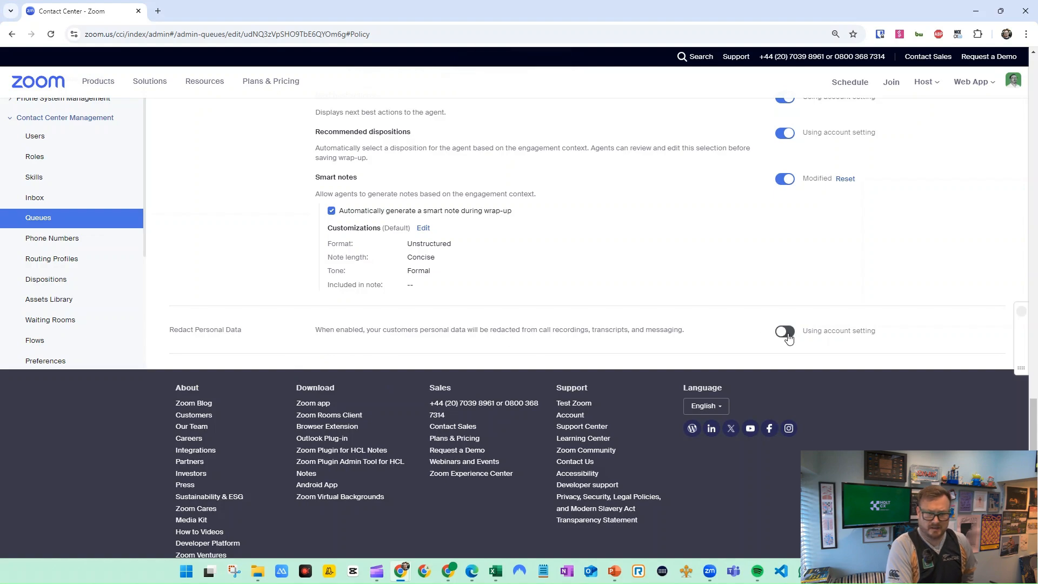
In the Demo queue's channel upgrade settings, turn on automatic recording of calls upgraded to voice or video
scroll(563, 319, up, 10)
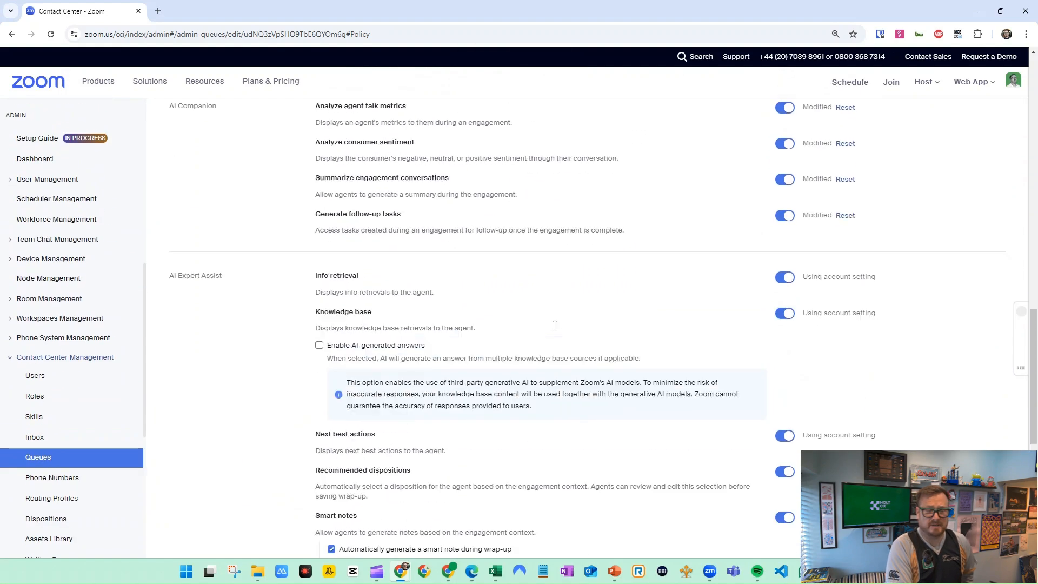
scroll(557, 332, up, 15)
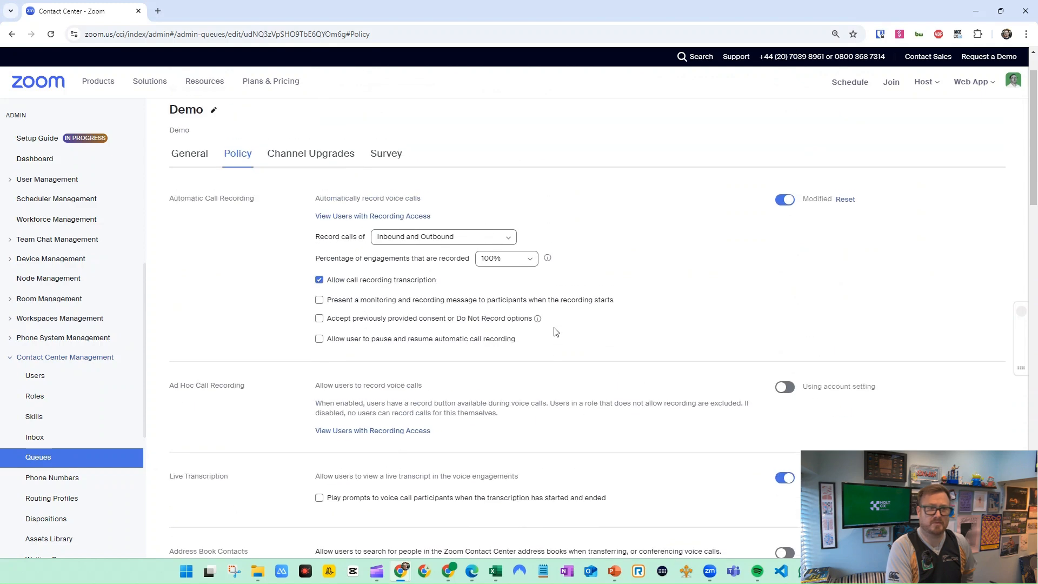
scroll(557, 332, up, 1)
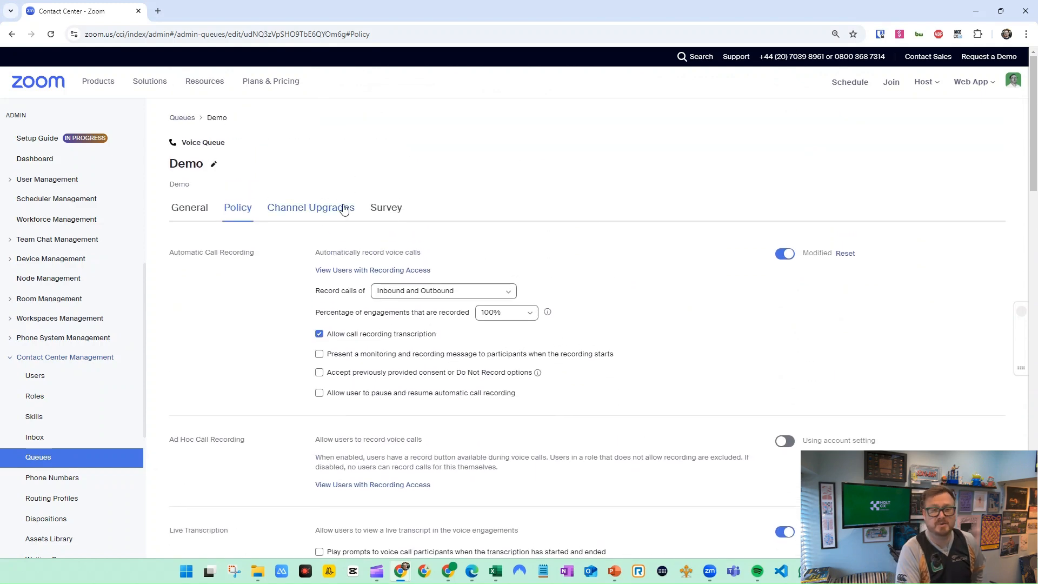
click(344, 208)
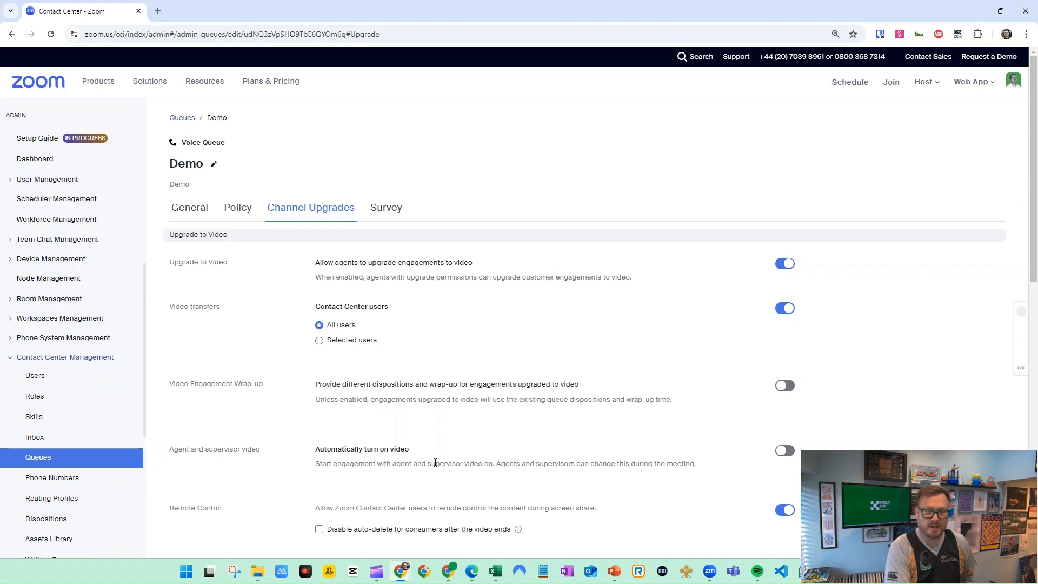
scroll(480, 403, down, 2)
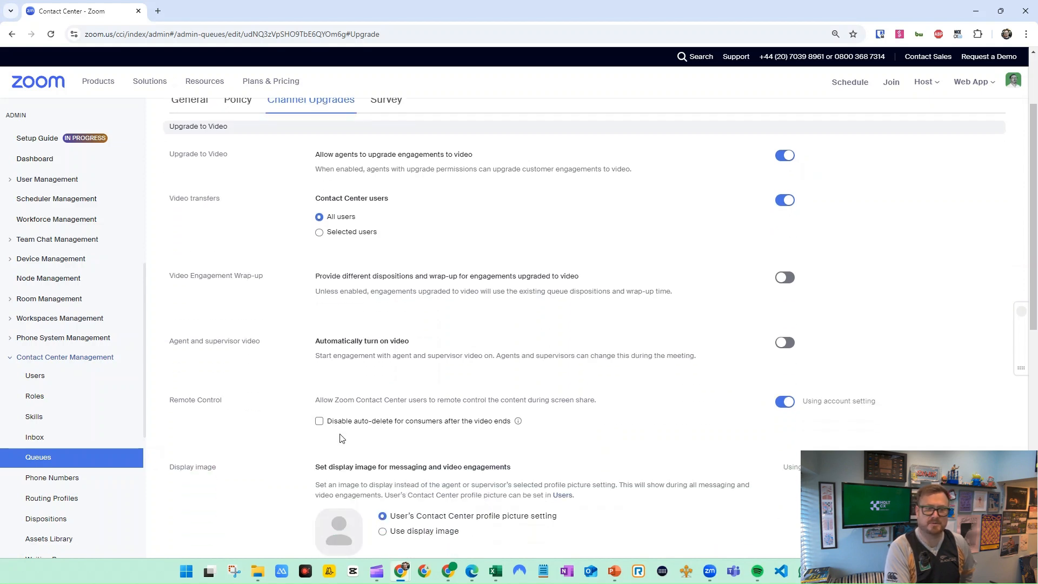
scroll(342, 435, down, 2)
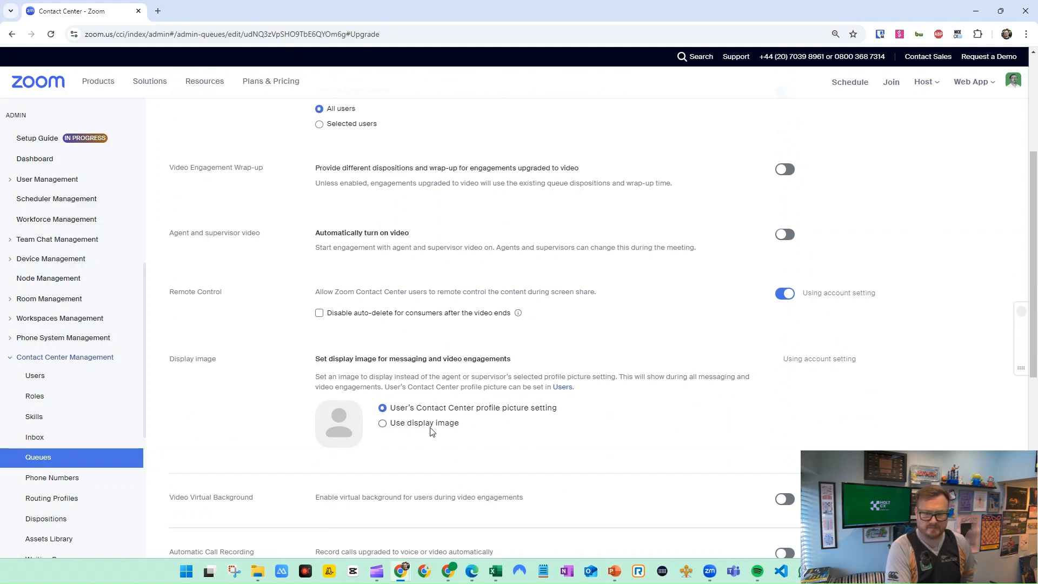
scroll(430, 428, down, 2)
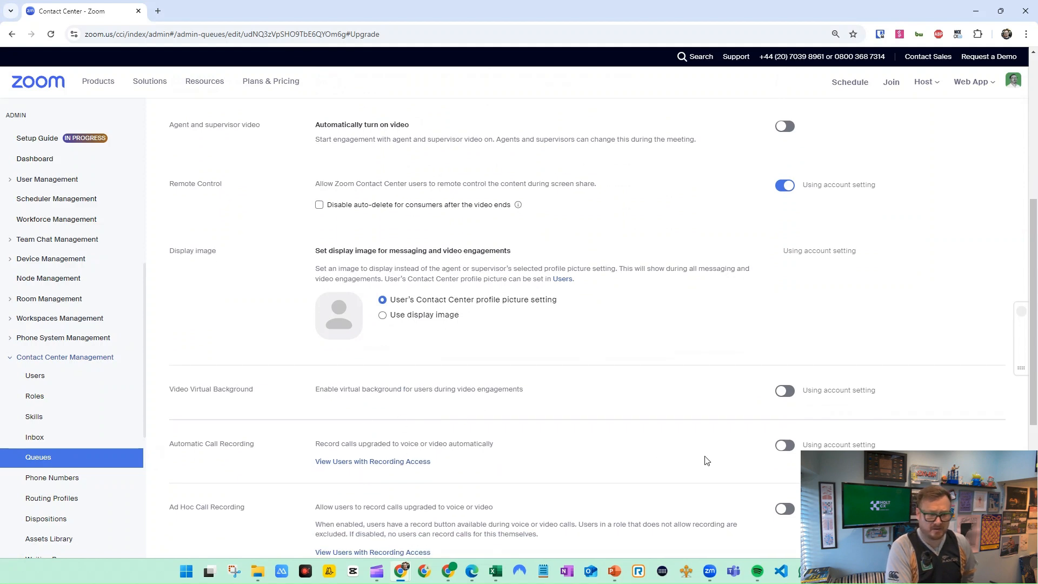
click(784, 445)
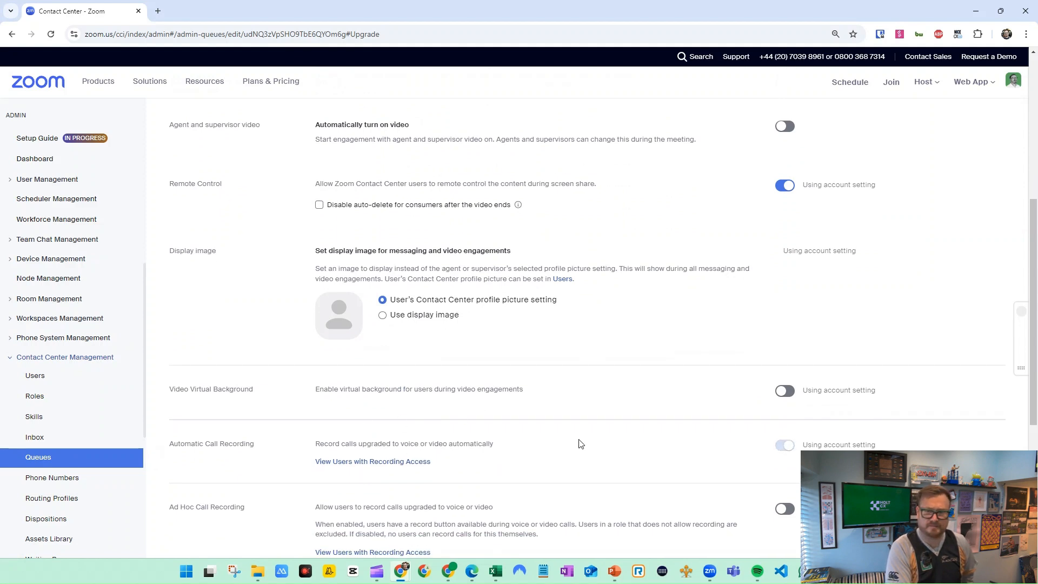
scroll(570, 430, down, 6)
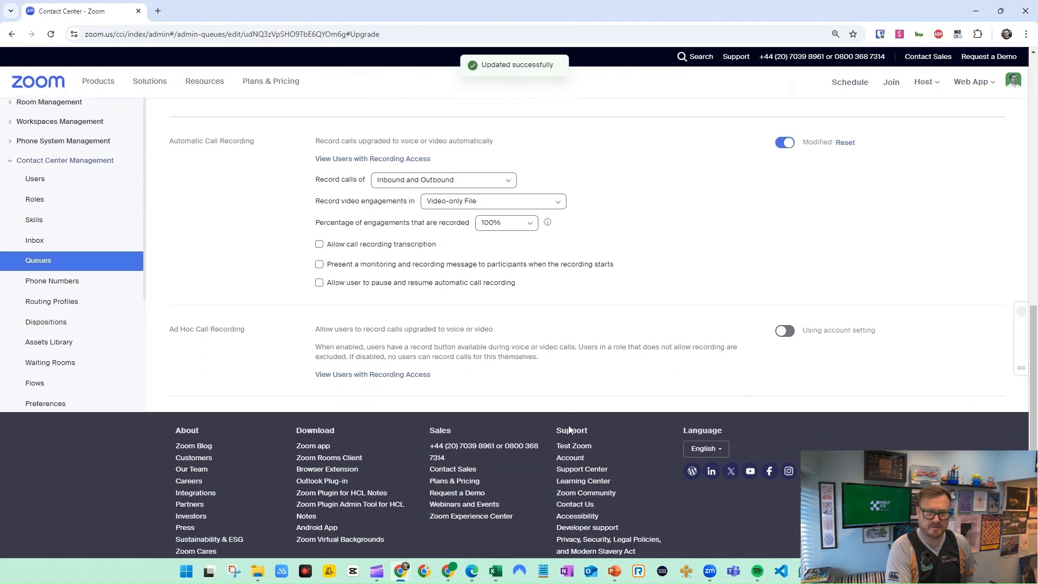
Open the Demo queue's survey settings and review the voice and upgraded-video engagement survey options
scroll(572, 353, up, 7)
scroll(567, 357, up, 5)
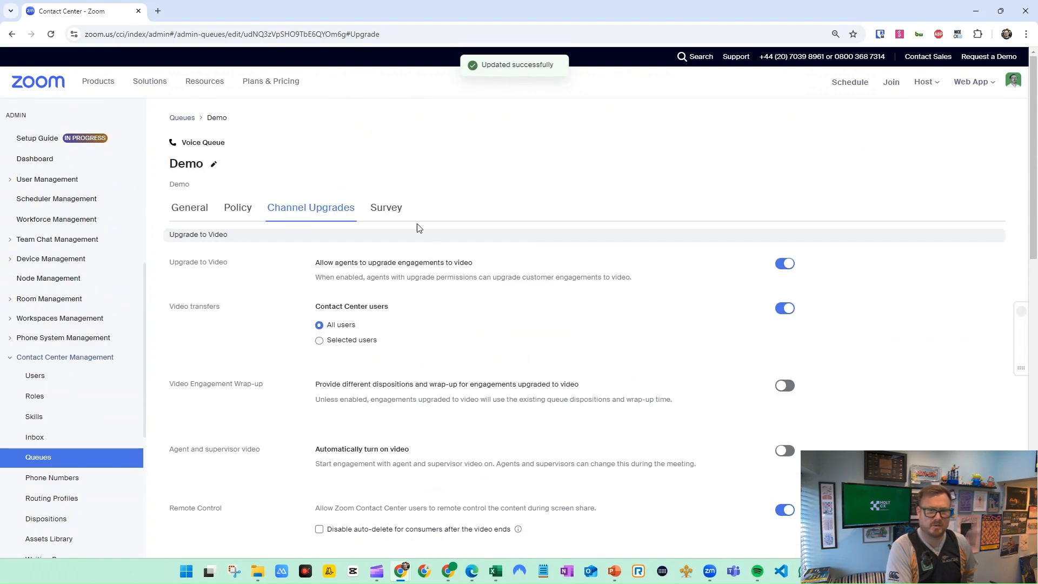
click(387, 211)
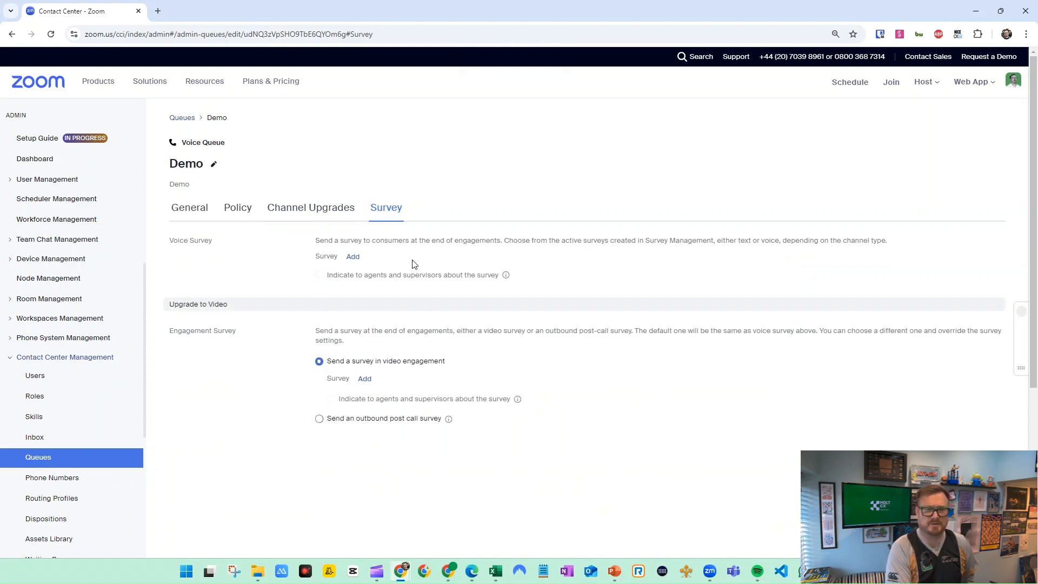
scroll(77, 427, down, 1)
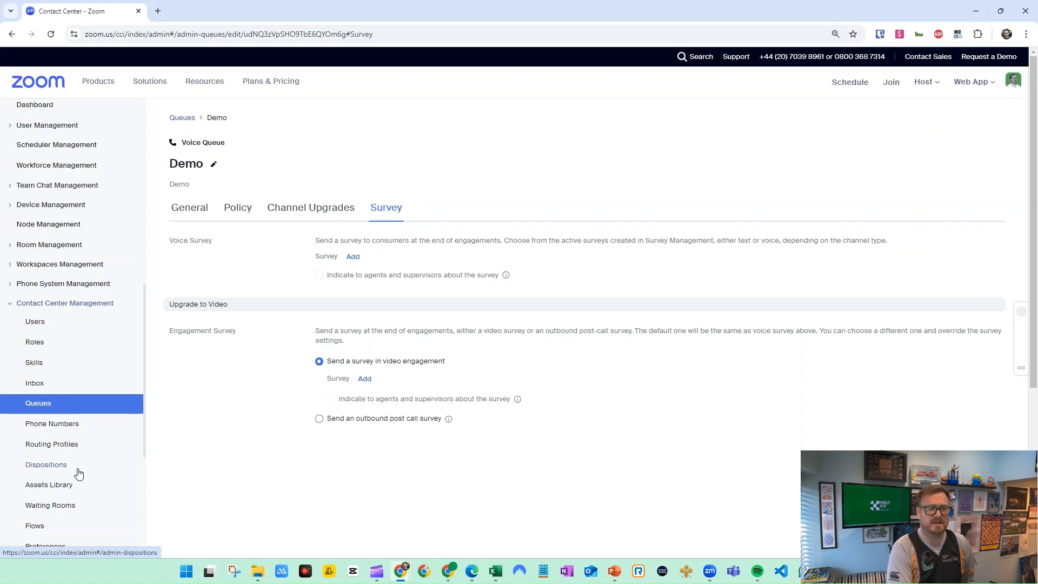
Switch to the contact center in Zoom Workplace, maximise its window and look over the additional modules available
scroll(78, 474, down, 2)
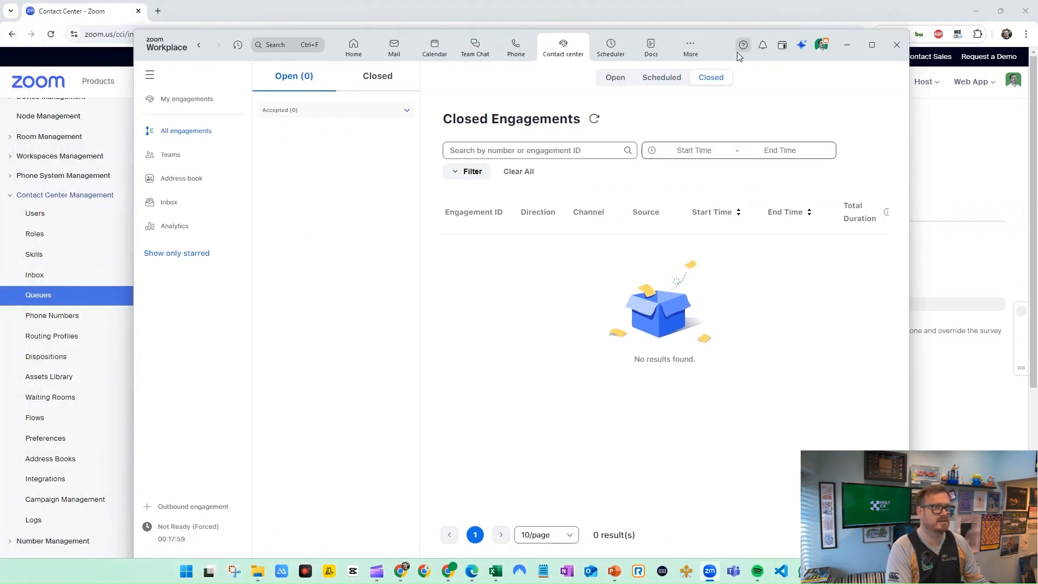
click(708, 58)
double_click(722, 51)
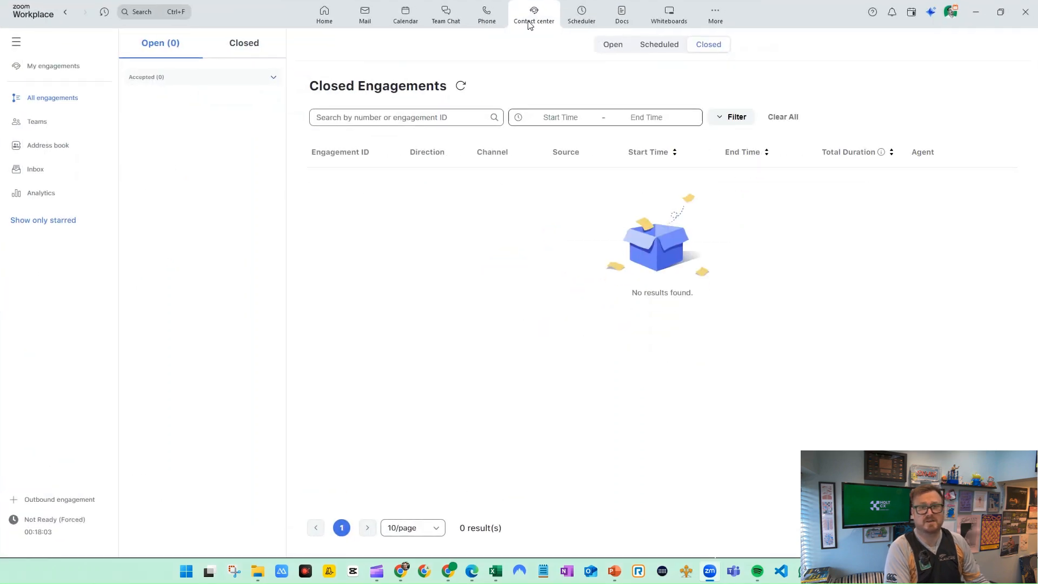
click(714, 16)
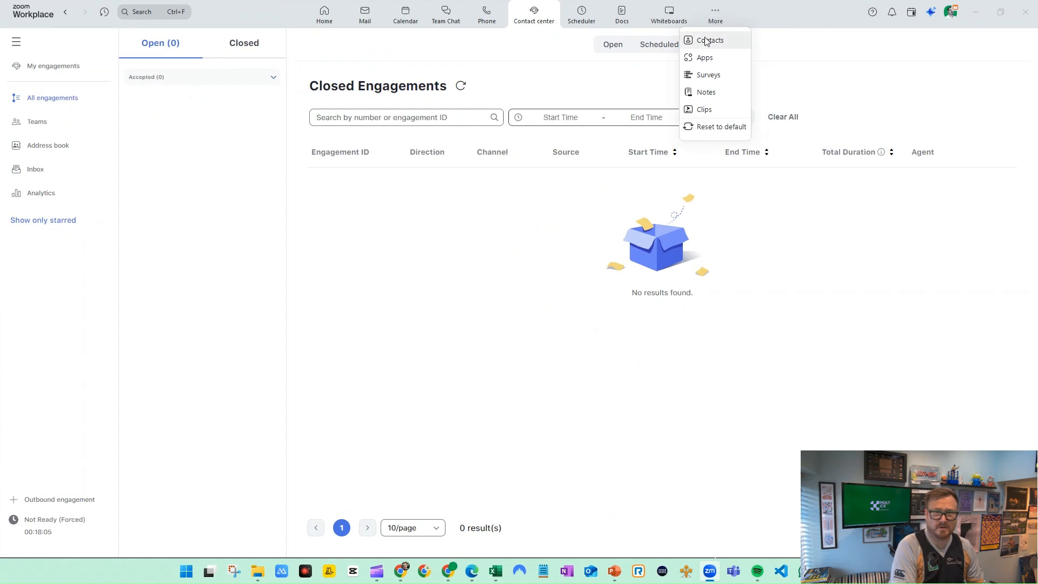
click(776, 24)
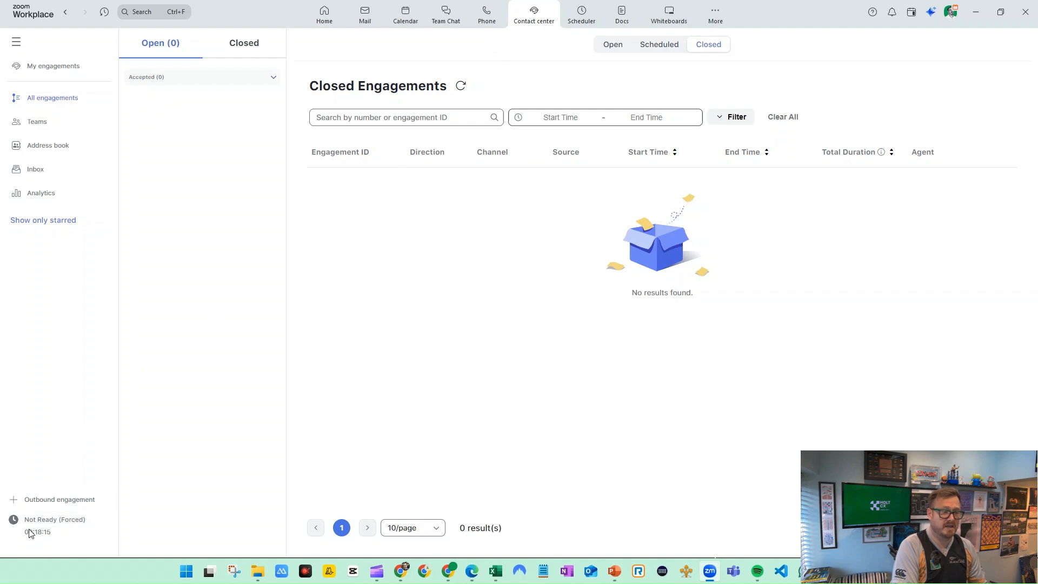
Set the agent's status to Ready for the Demo queue and display the open engagements
click(54, 524)
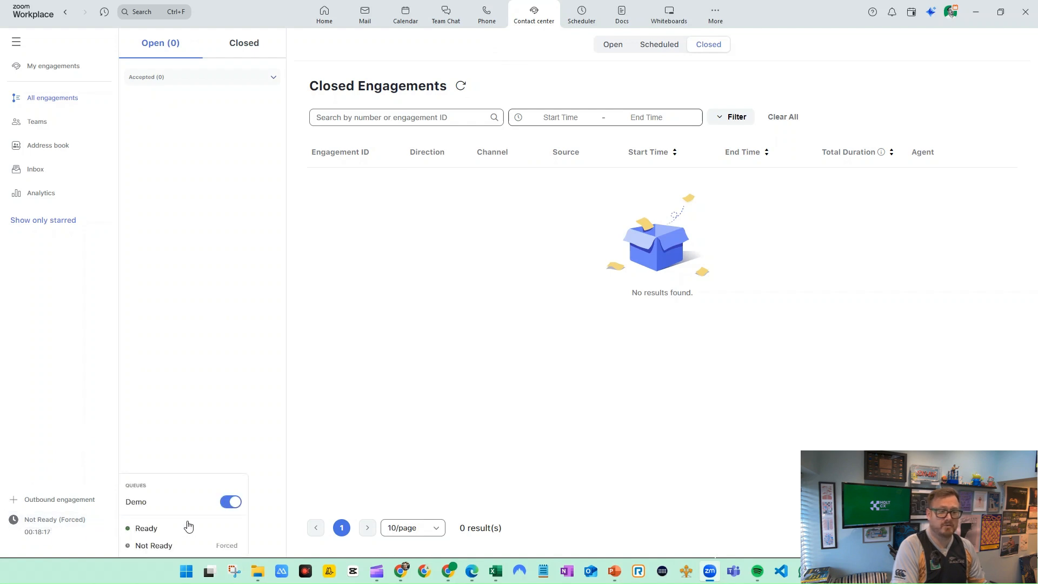
click(146, 533)
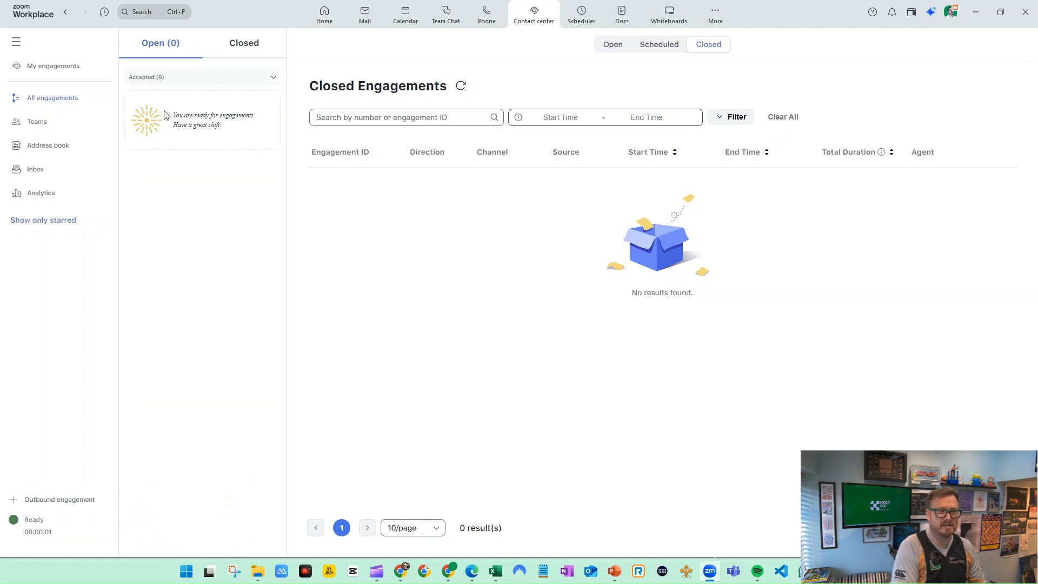
click(609, 45)
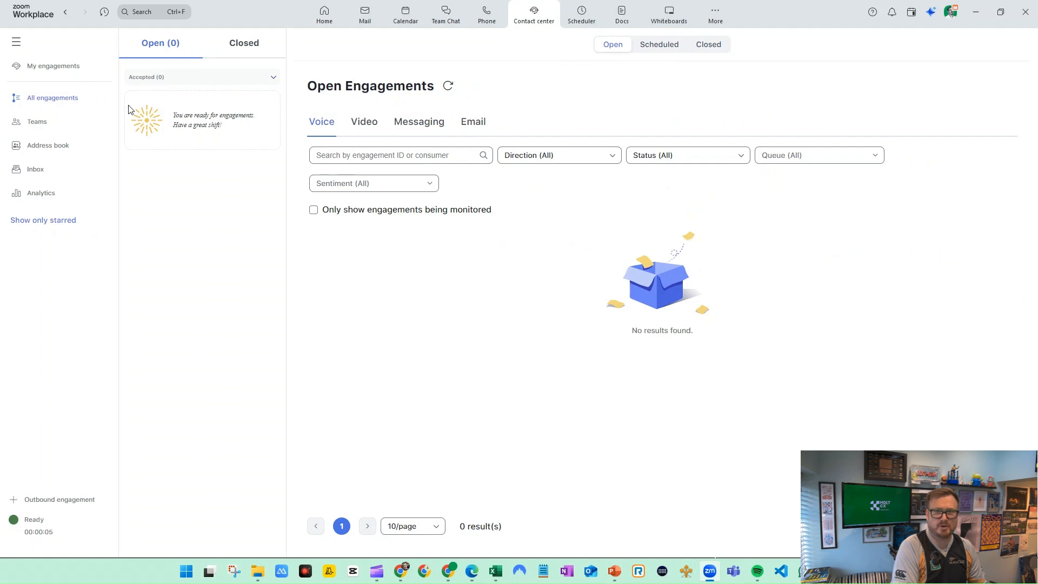